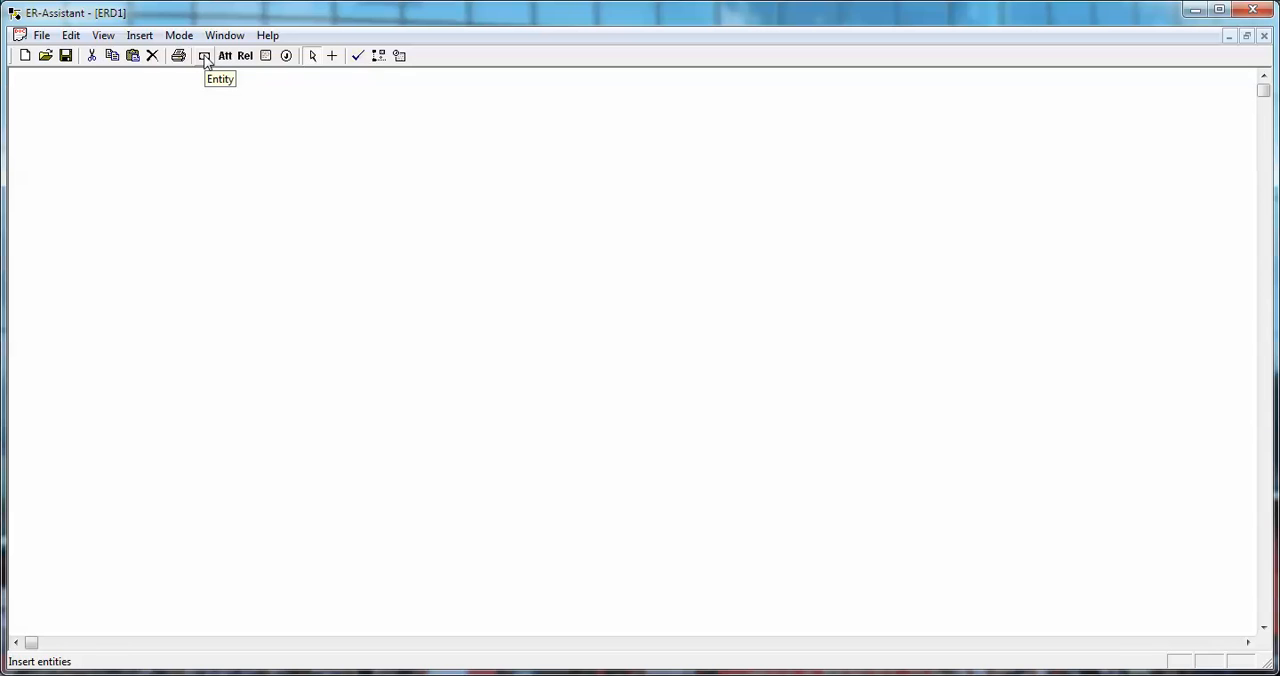
Create a regular entity named Department in the diagram.
left_click(205, 57)
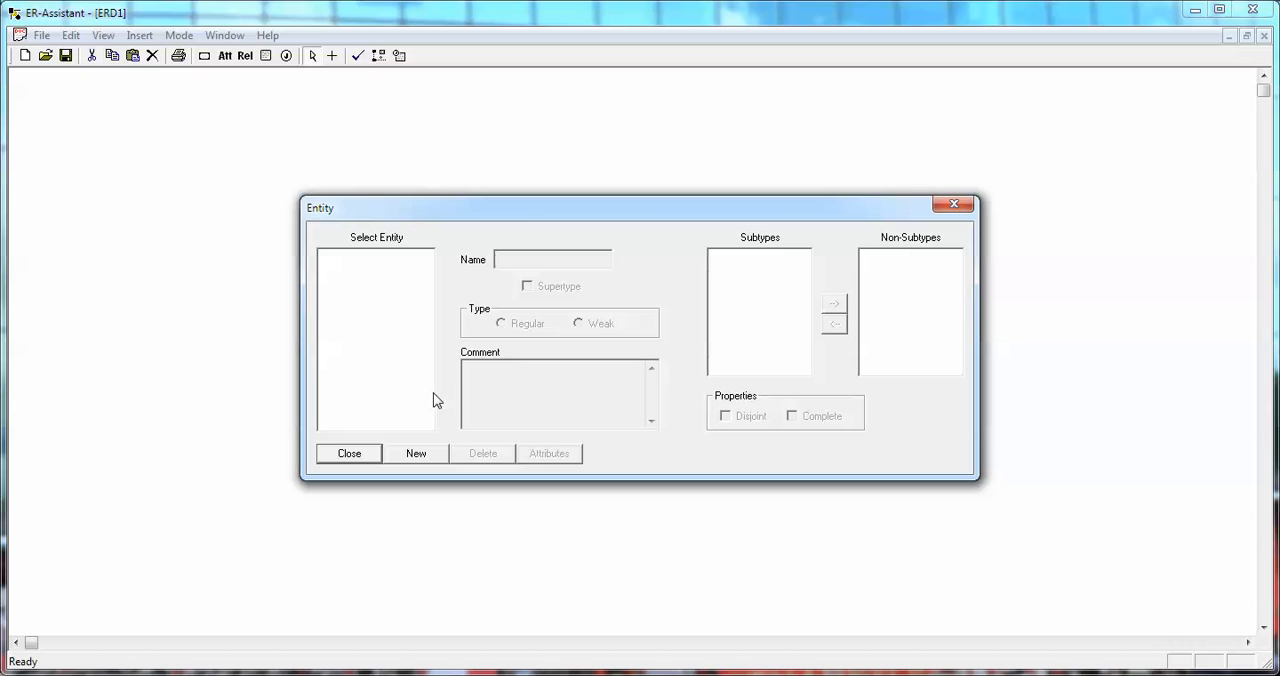
left_click(416, 454)
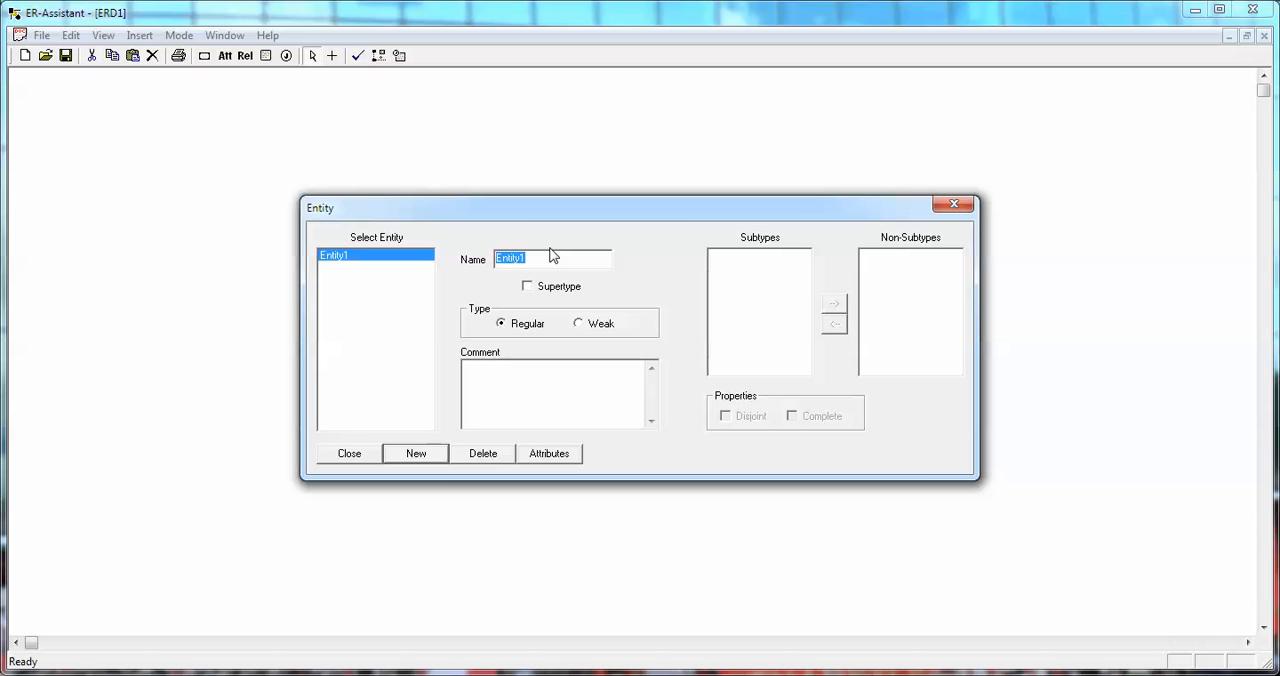
type("Department")
left_click(350, 455)
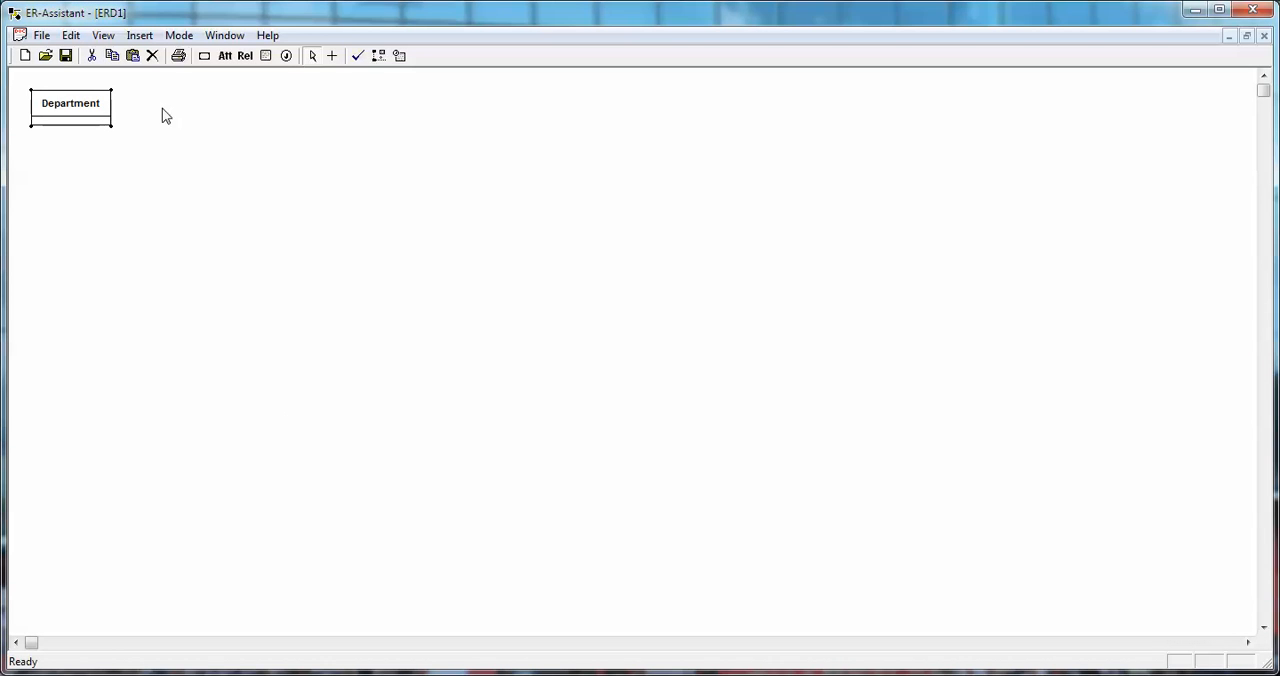
Add an attribute named DeptName to the Department entity and mark it as the primary key.
left_click(225, 57)
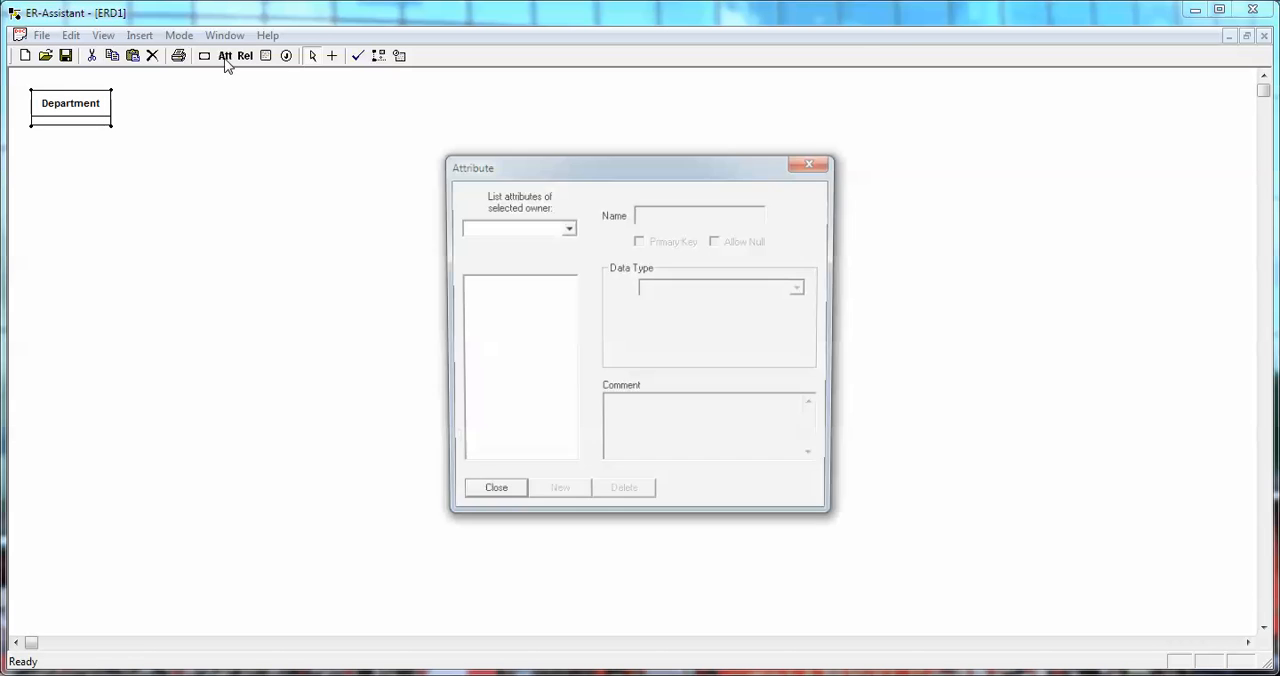
left_click(567, 228)
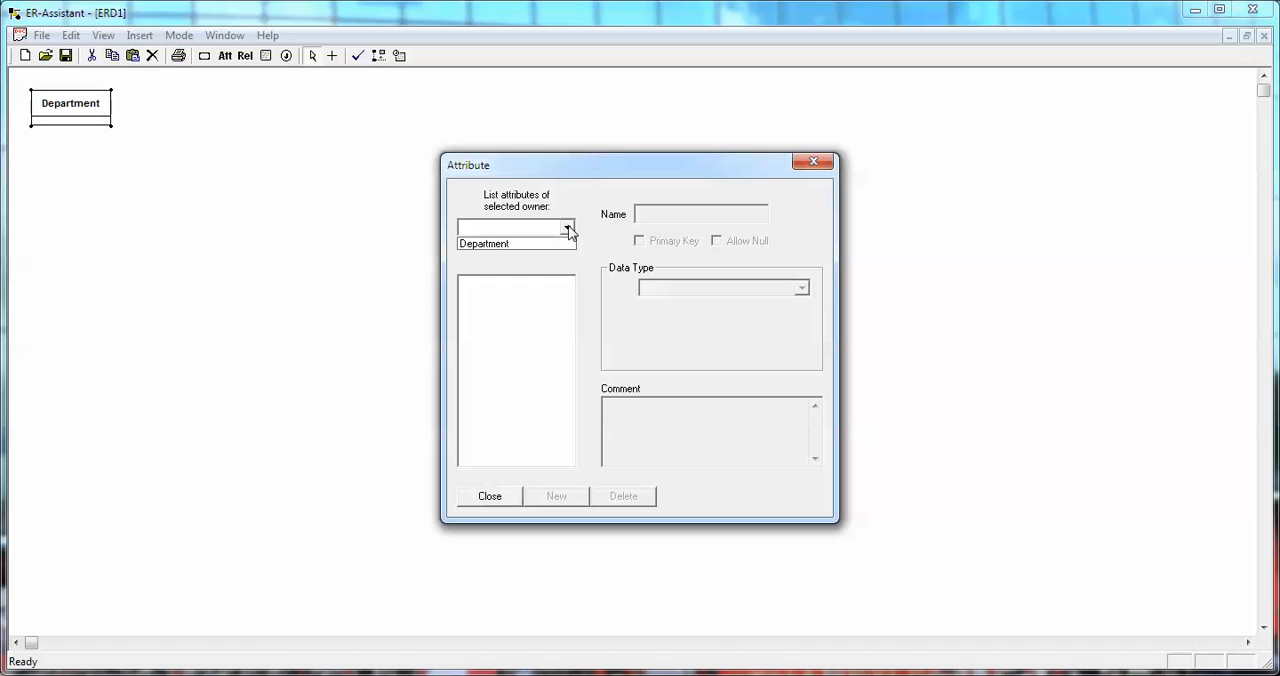
left_click(516, 245)
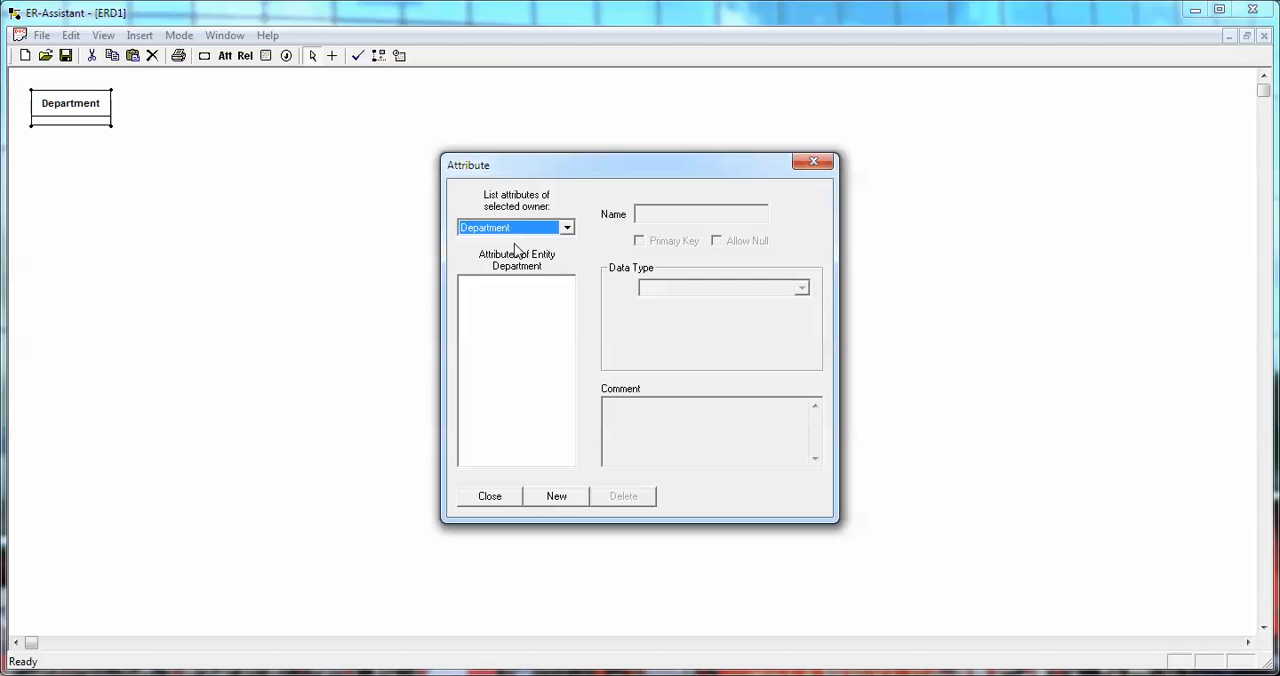
left_click(563, 498)
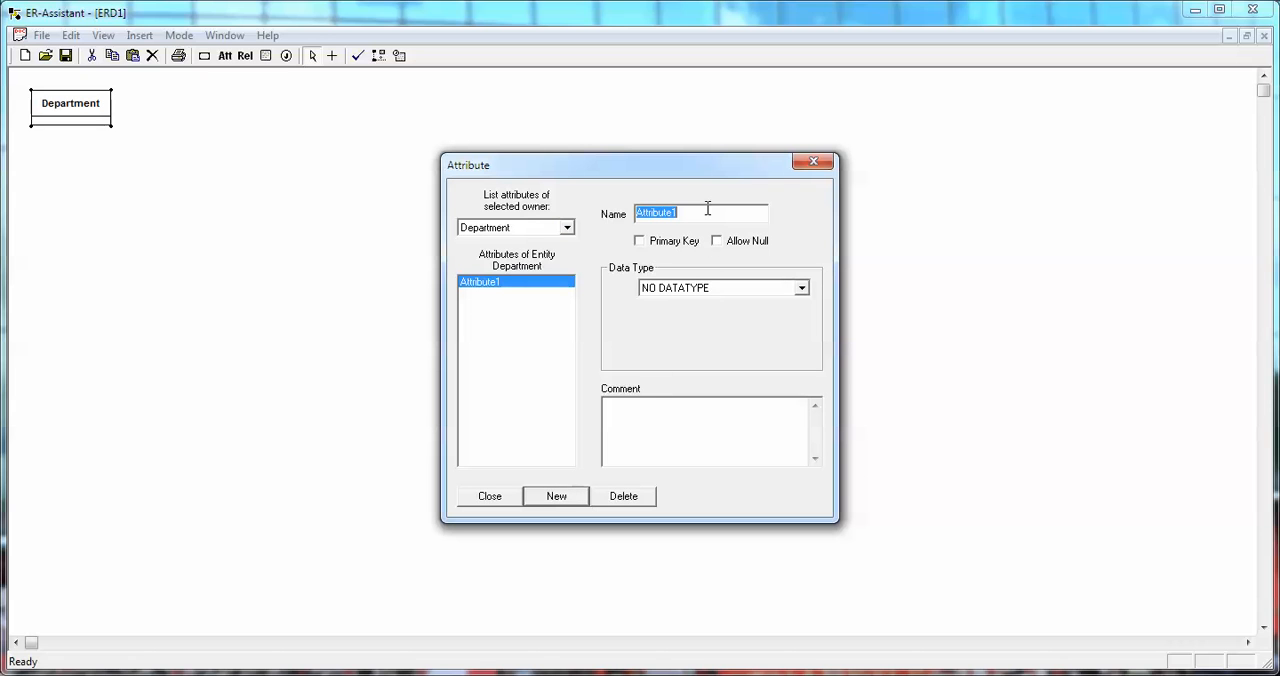
type("DeptName")
left_click(660, 245)
left_click(801, 288)
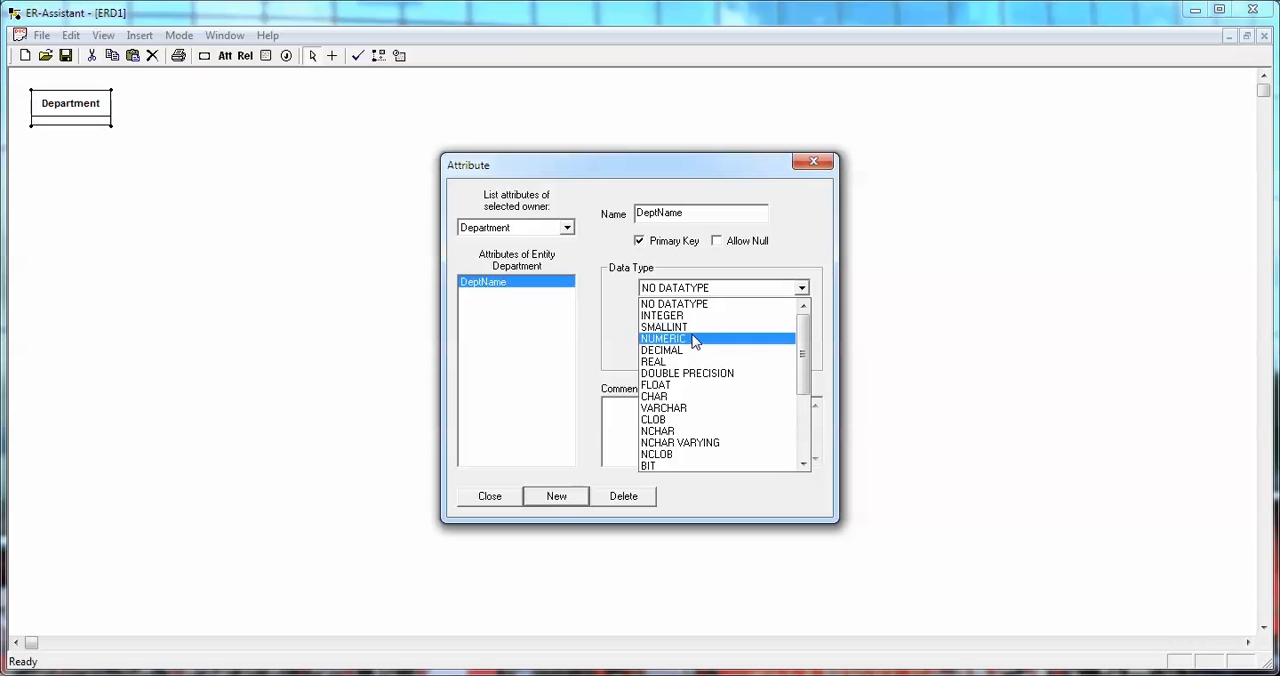
left_click(686, 394)
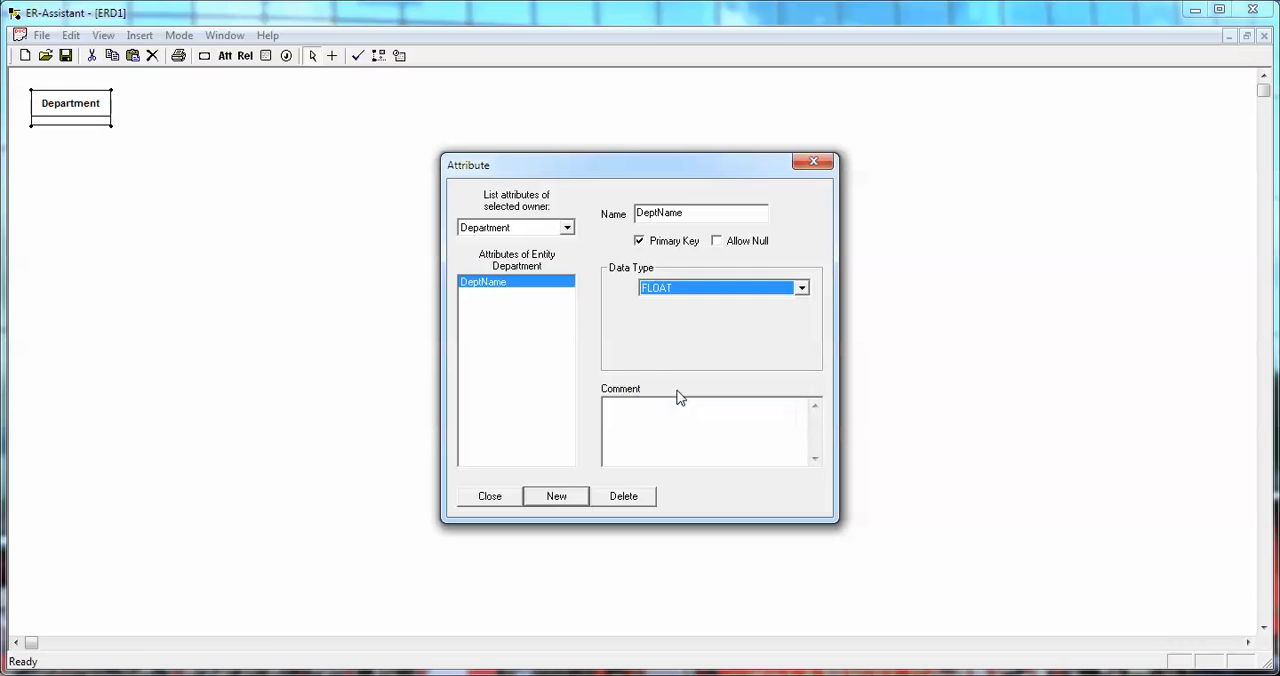
left_click(801, 288)
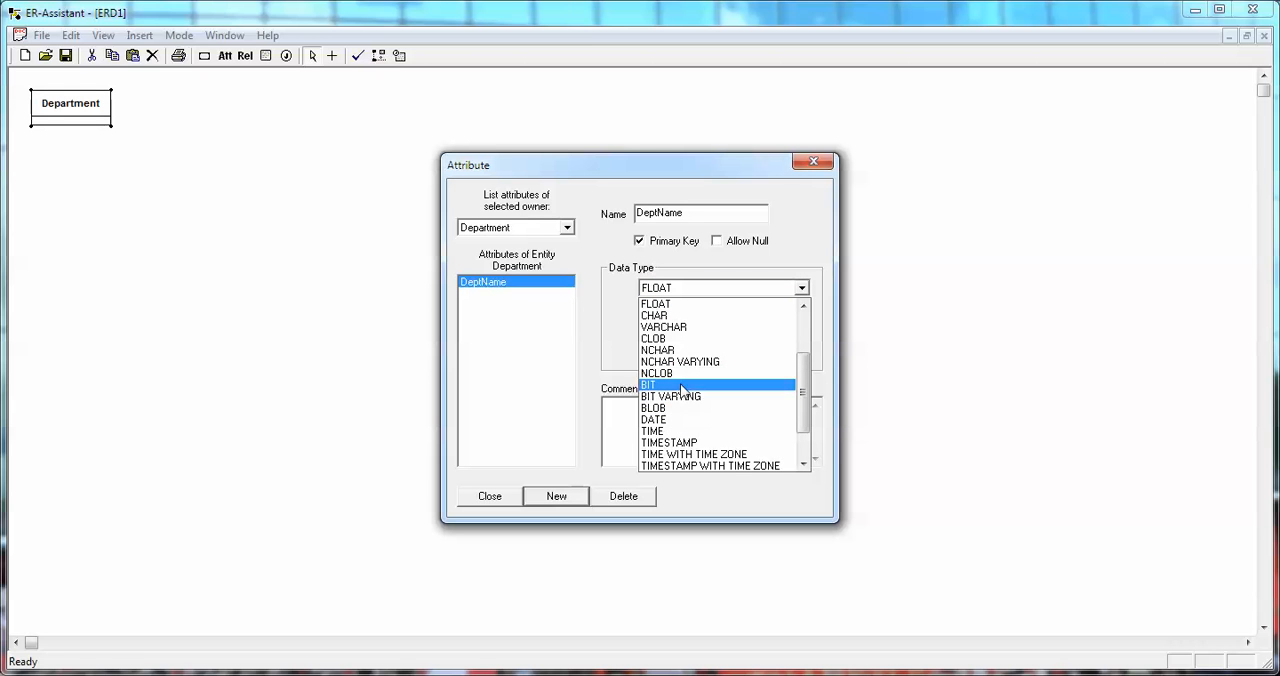
left_click(674, 339)
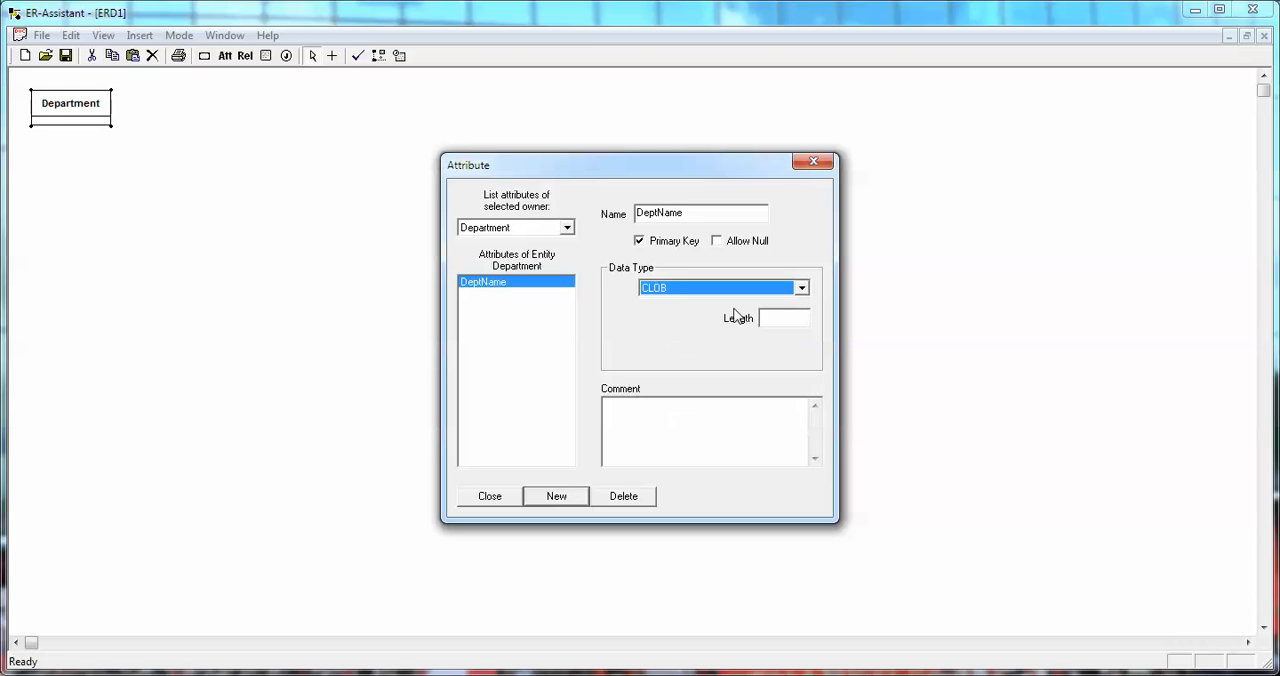
Set the data type of the DeptName attribute to CHAR and return to the diagram.
left_click(801, 288)
scroll(684, 360, "up", 3)
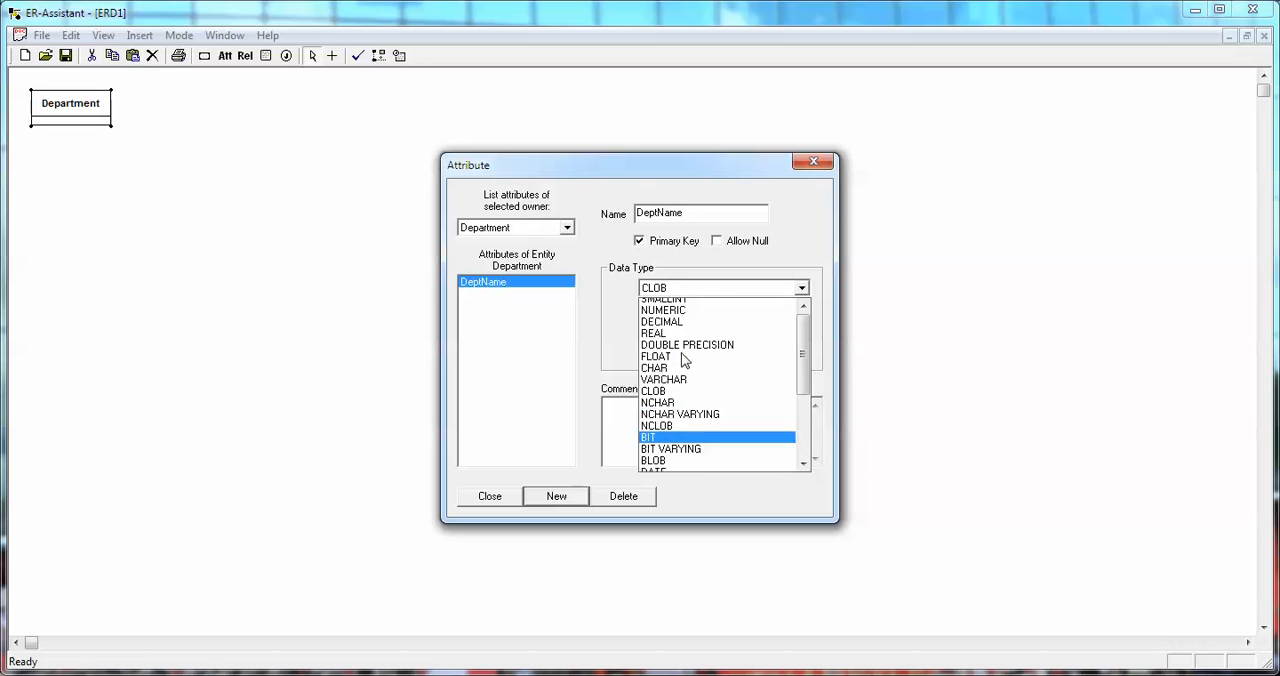
scroll(684, 360, "up", 2)
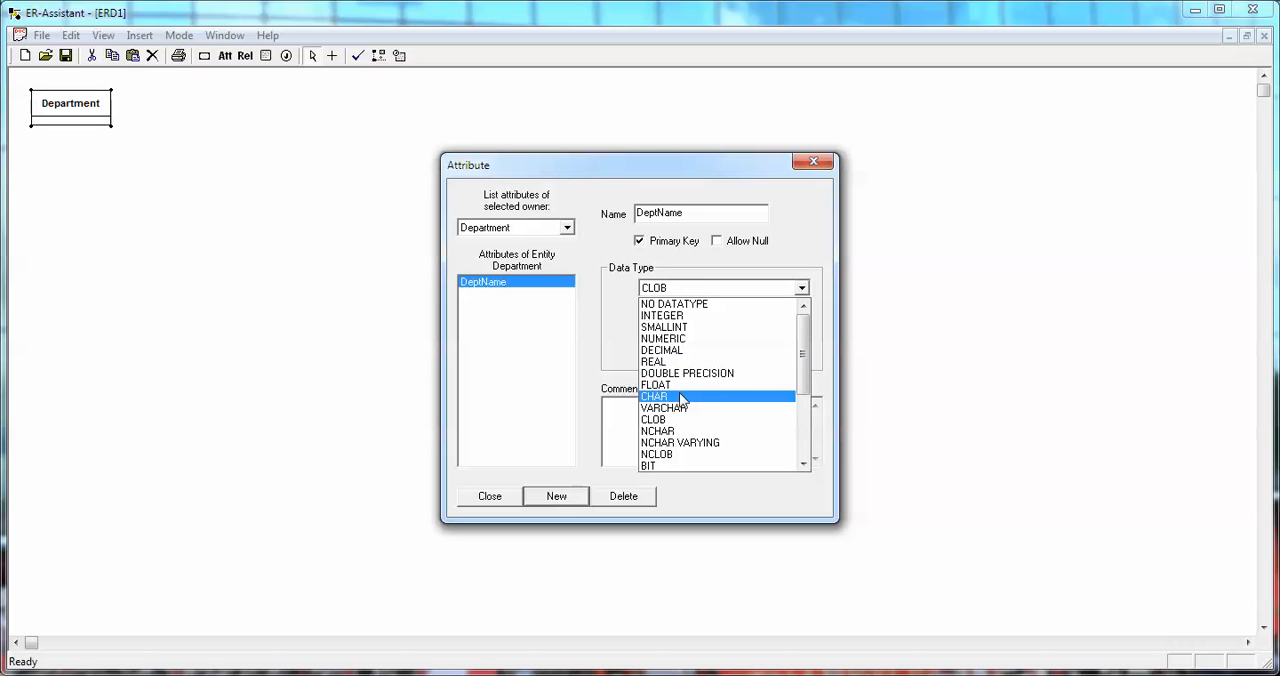
left_click(683, 400)
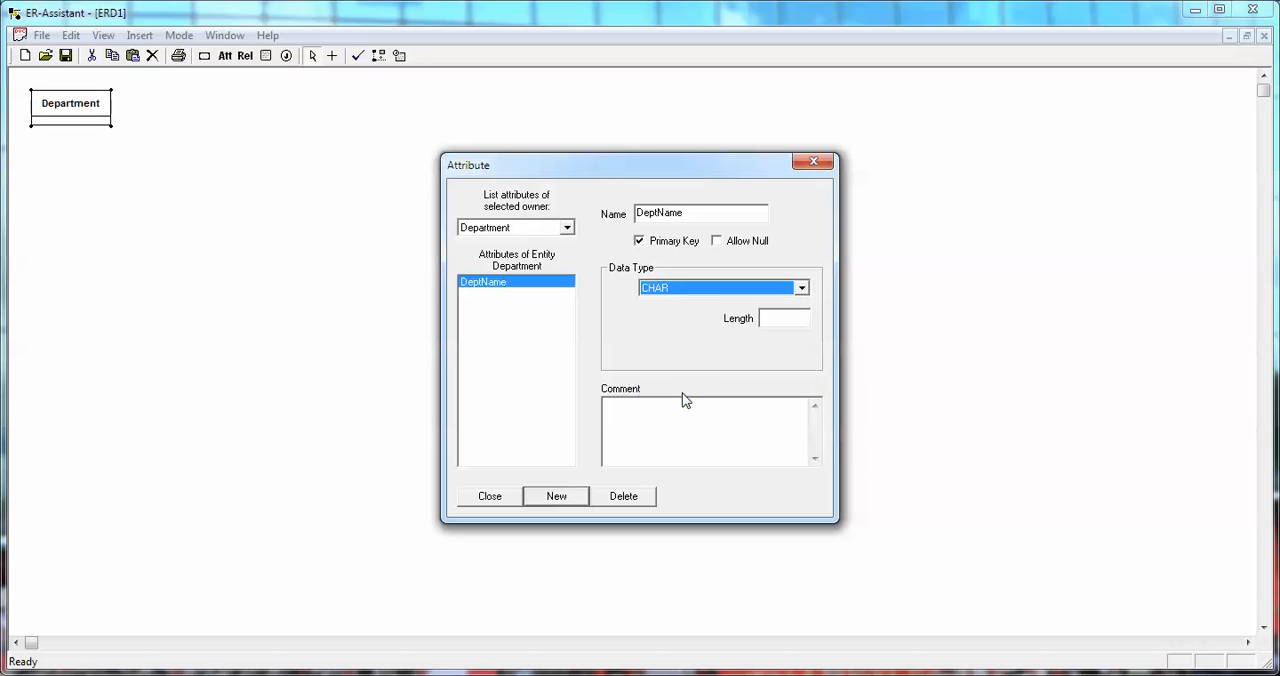
left_click(490, 497)
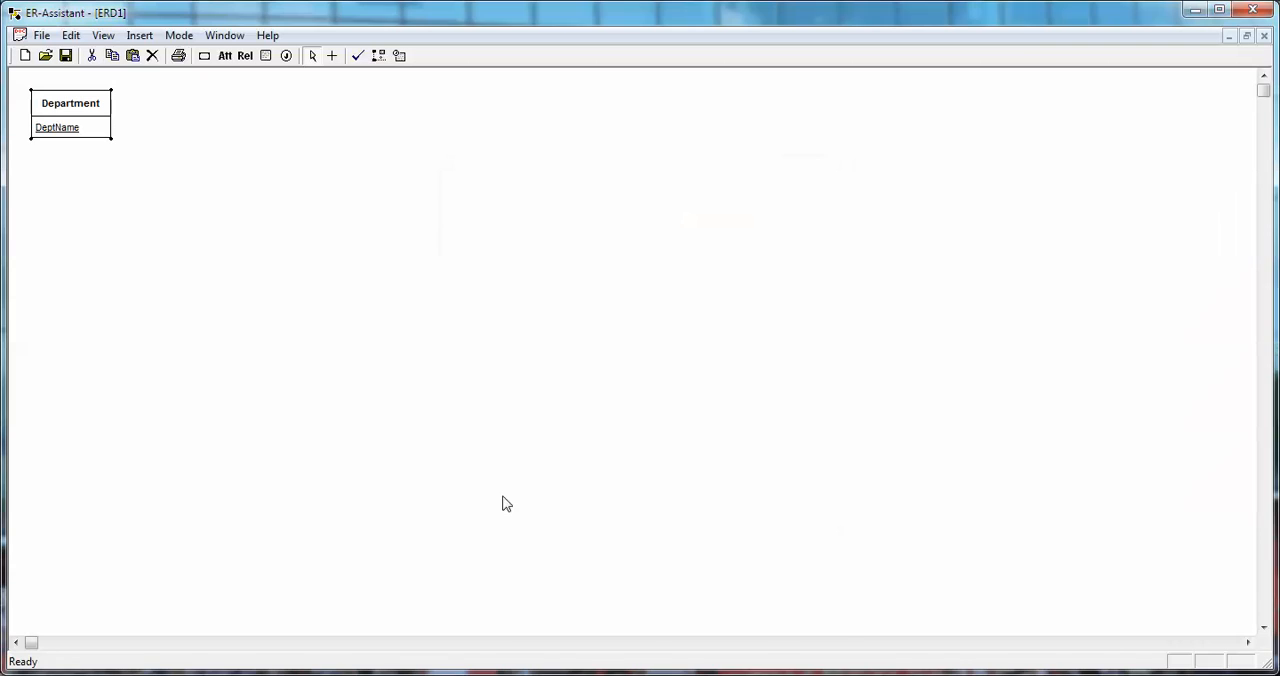
Add a BudgetCode attribute with the INTEGER data type to the Department entity.
left_click(227, 58)
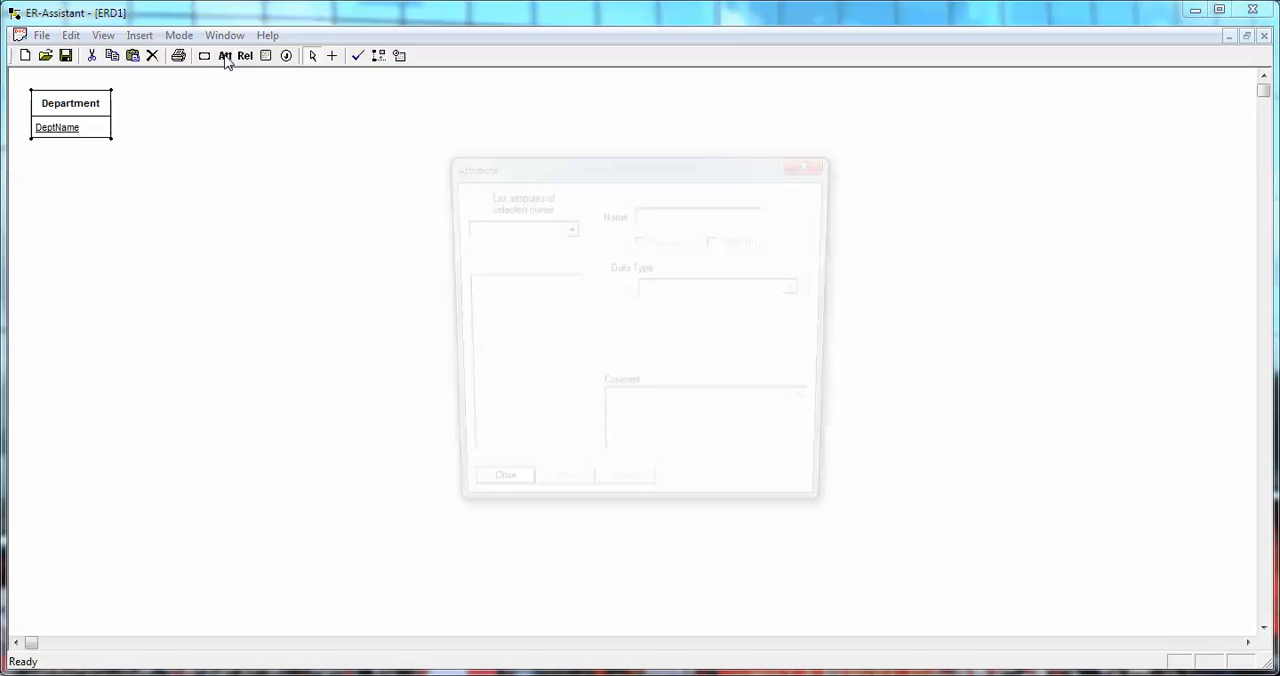
left_click(566, 228)
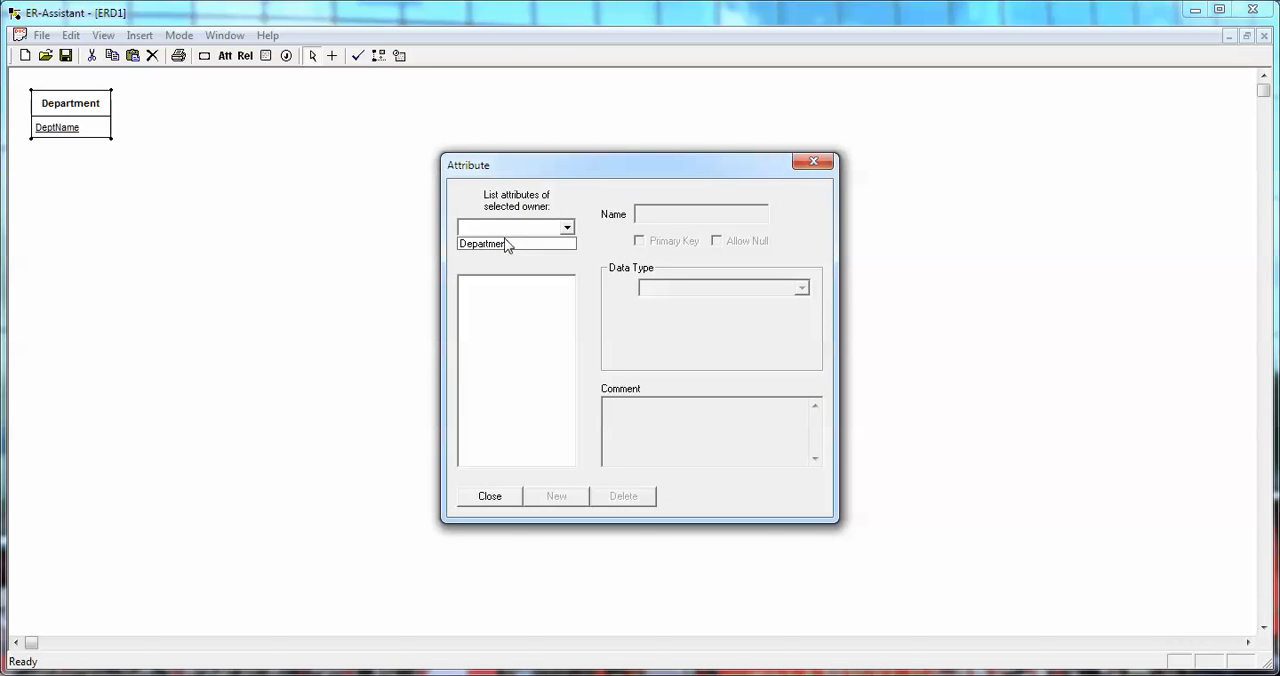
left_click(508, 245)
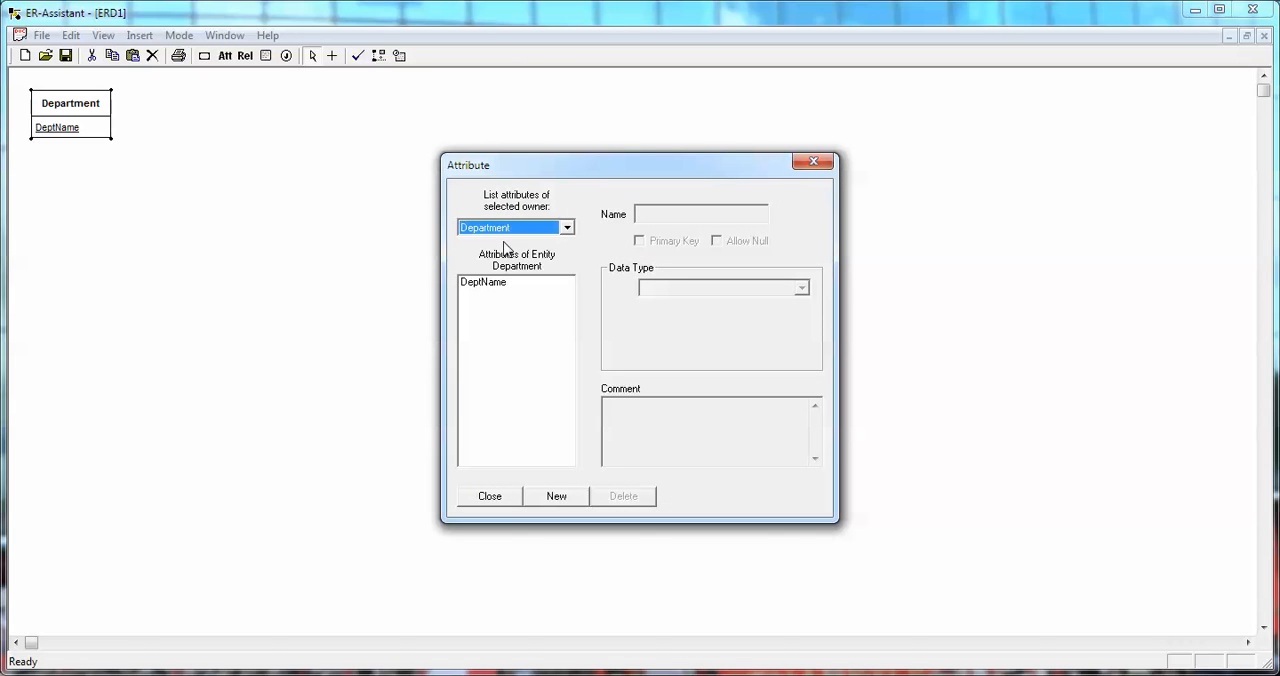
left_click(559, 497)
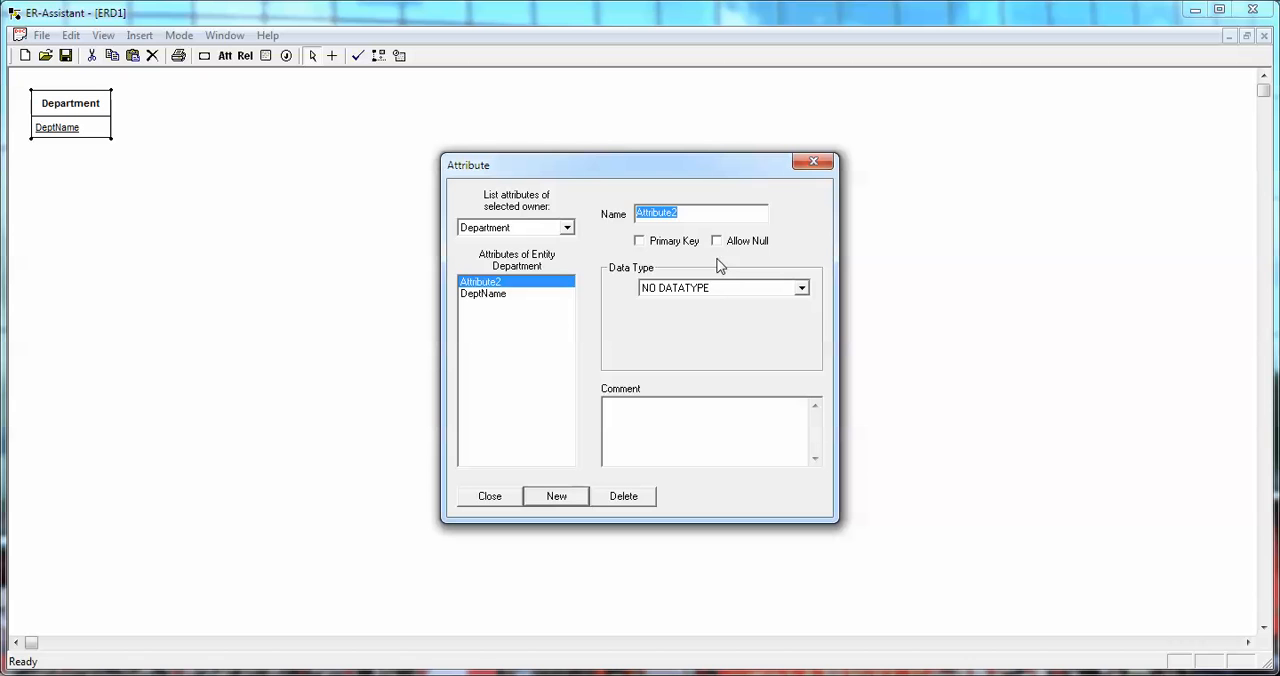
type("BudgetCode")
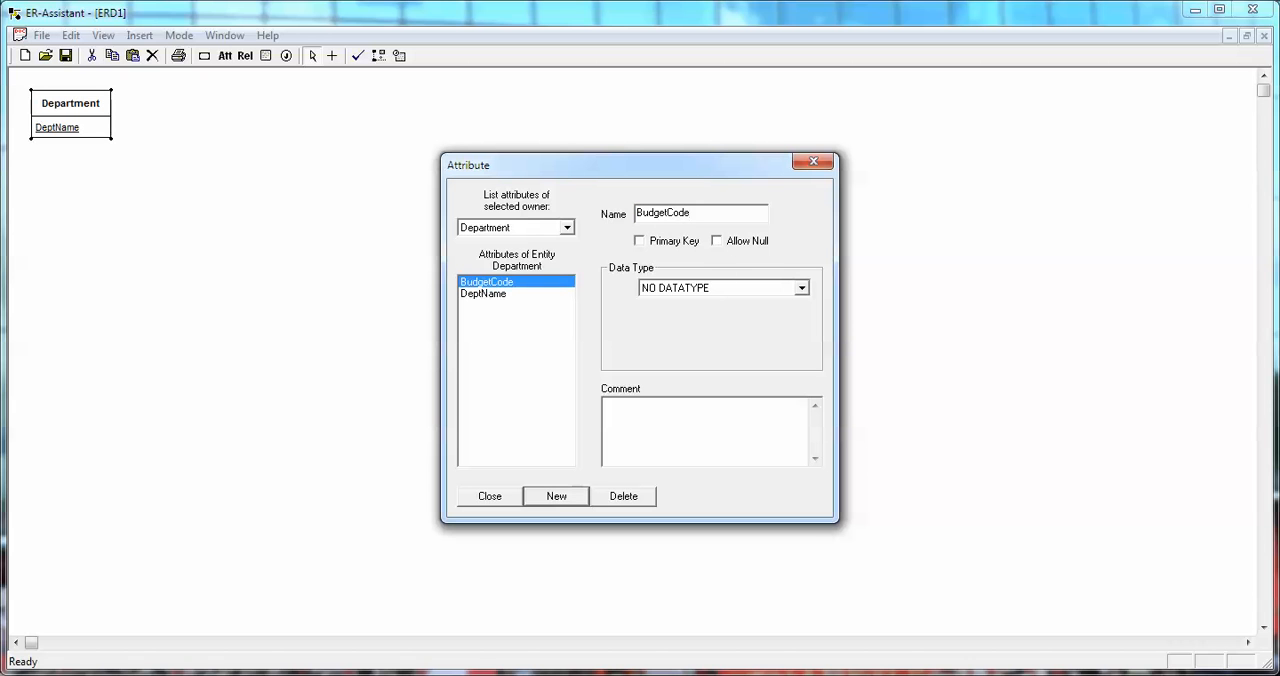
left_click(801, 288)
left_click(700, 304)
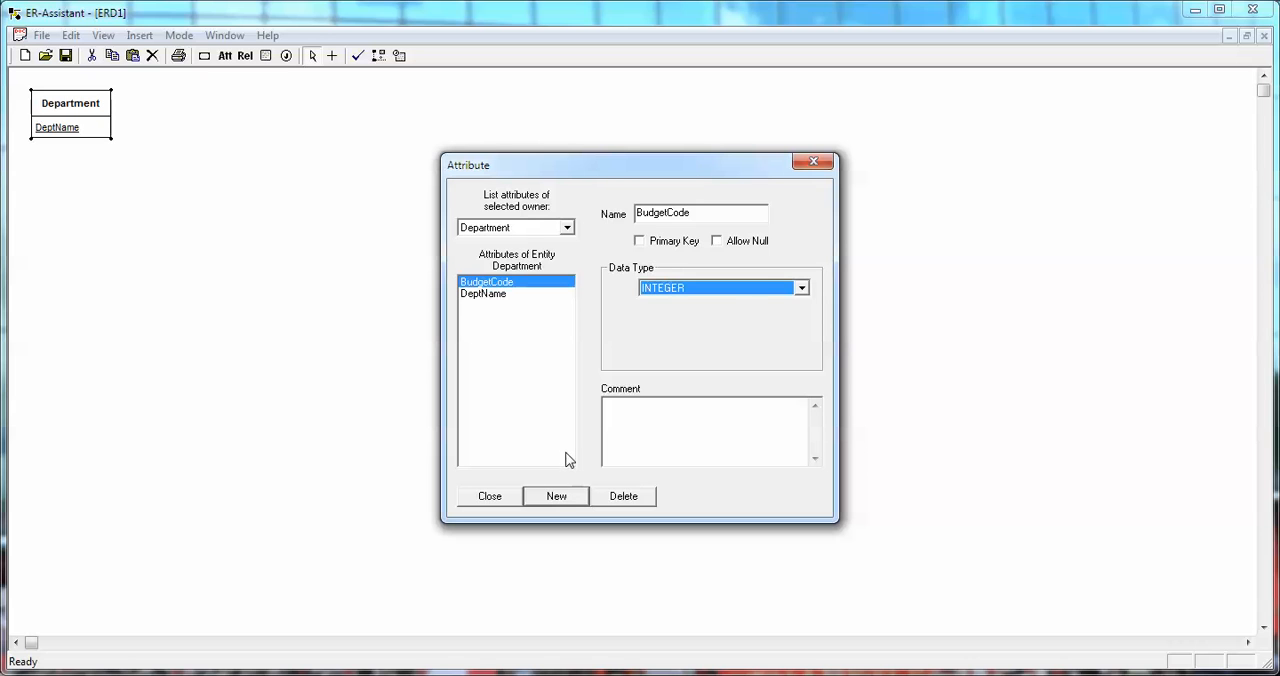
Add an OfficeNumber attribute with the INTEGER data type to the Department entity.
left_click(557, 498)
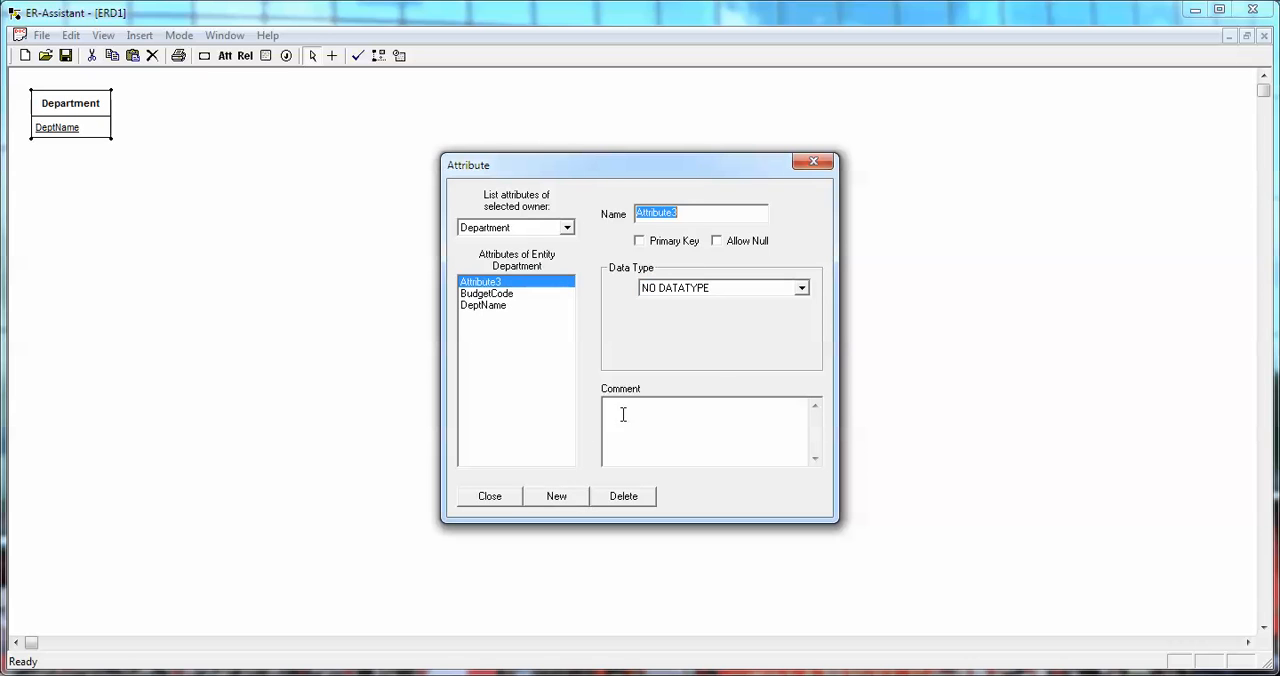
type("OfficeNumber")
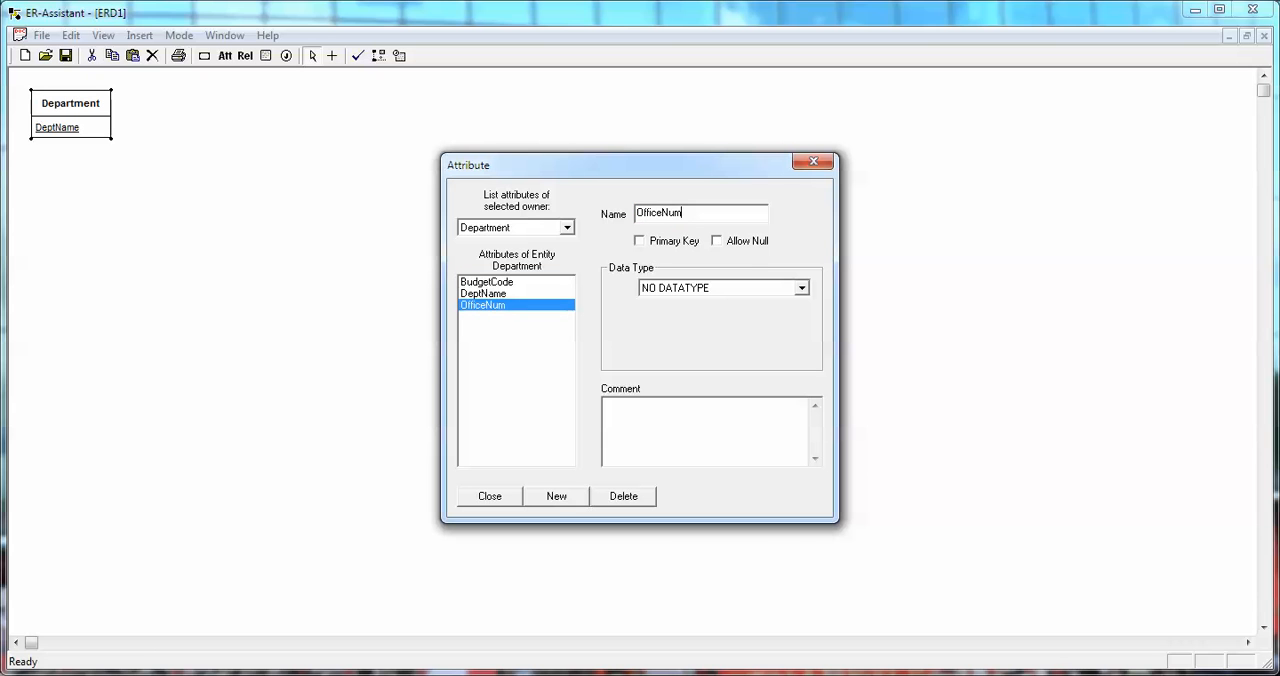
left_click(802, 288)
left_click(675, 315)
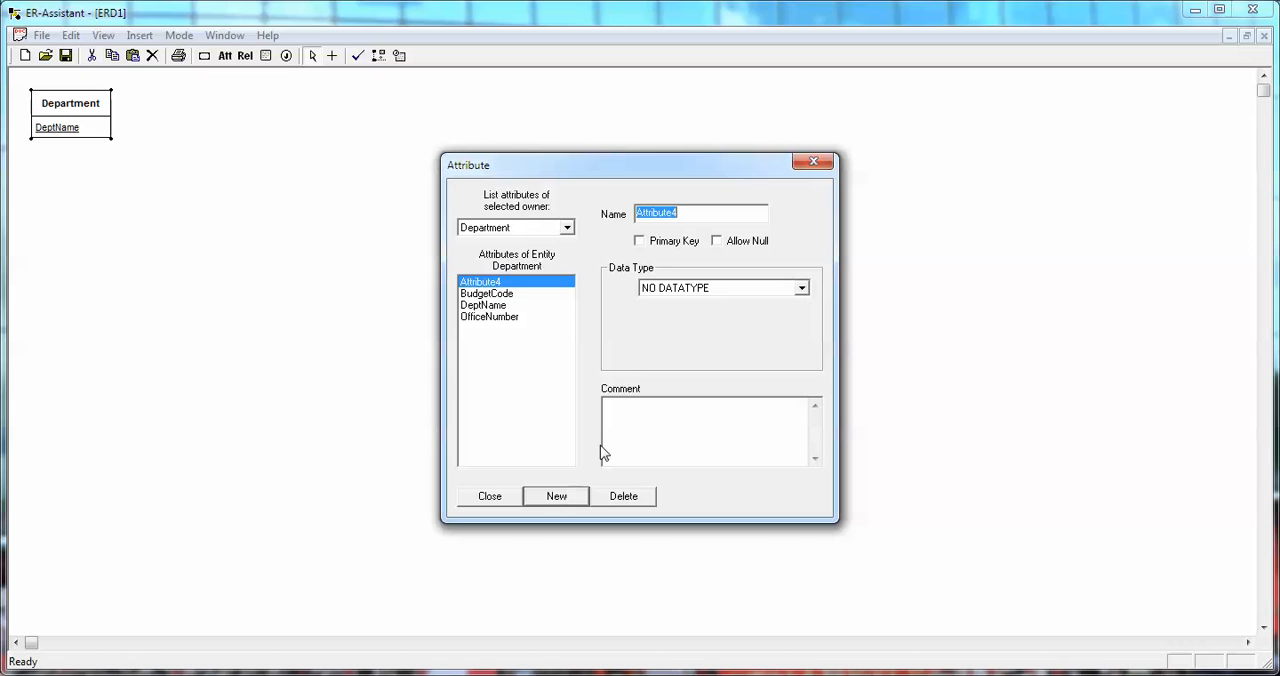
Add a Phone attribute with the CHAR data type to the Department entity and return to the diagram.
left_click(557, 496)
type("Phone")
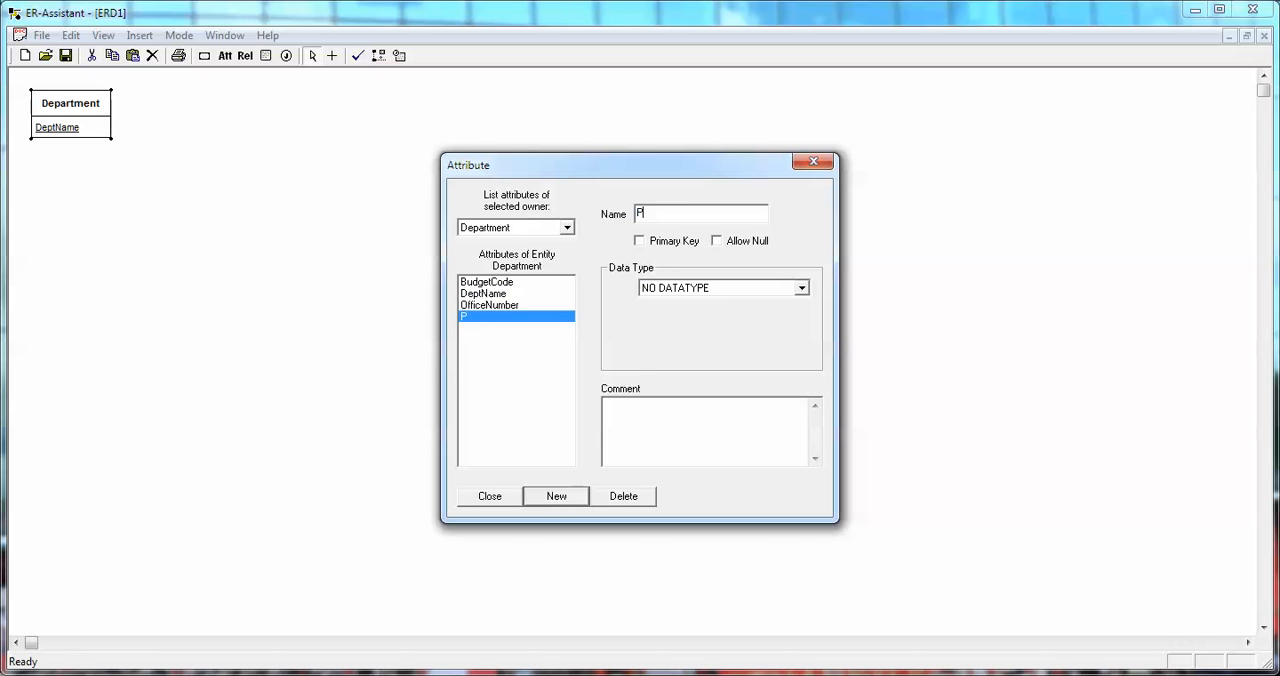
left_click(802, 288)
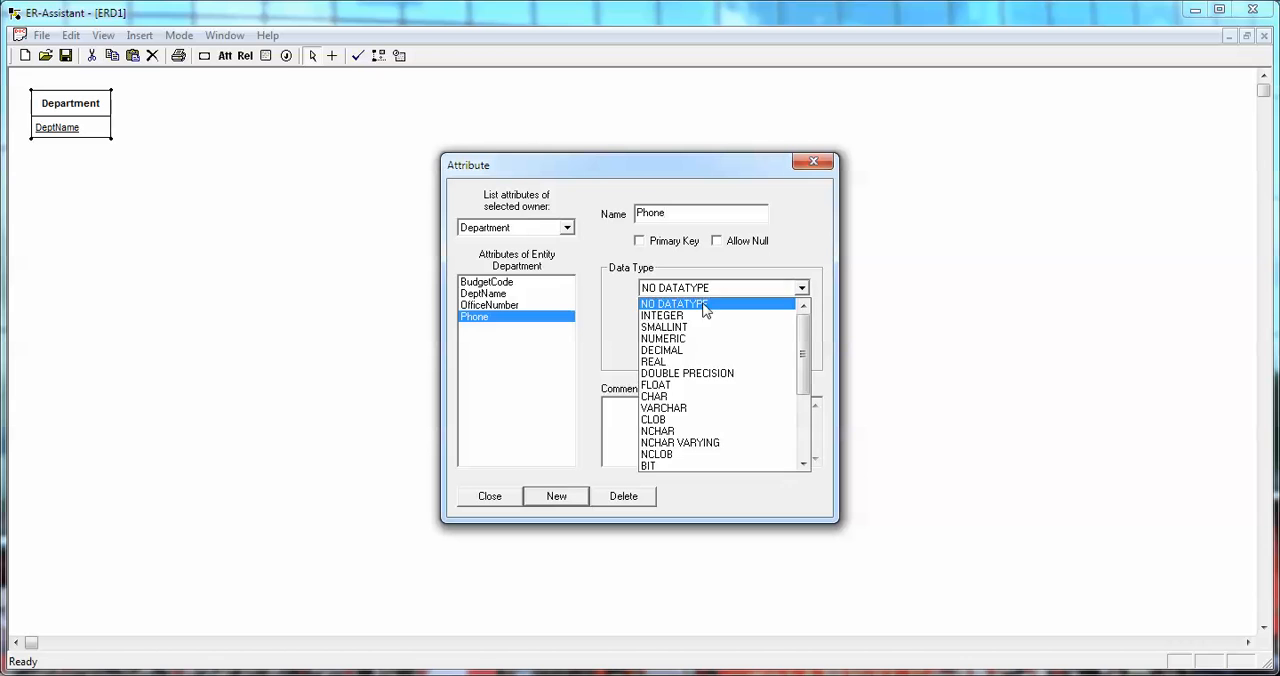
left_click(684, 398)
left_click(489, 497)
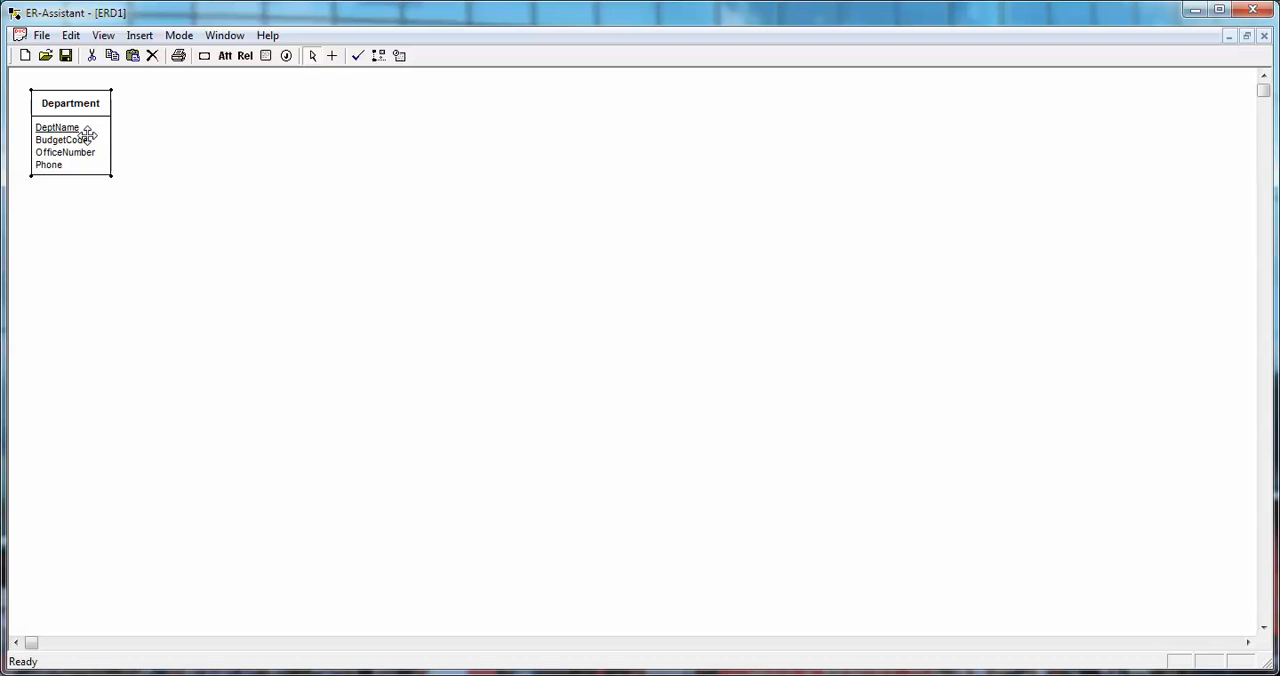
Create a second regular entity named Project.
left_click(204, 56)
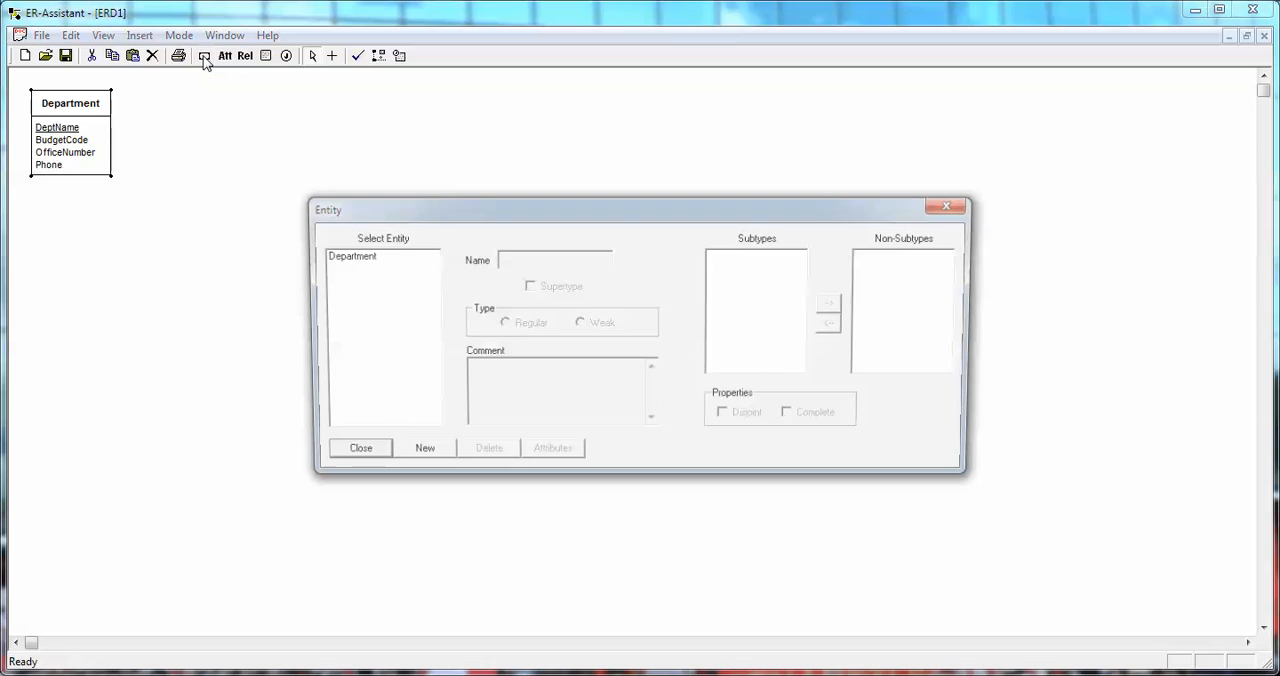
left_click(416, 455)
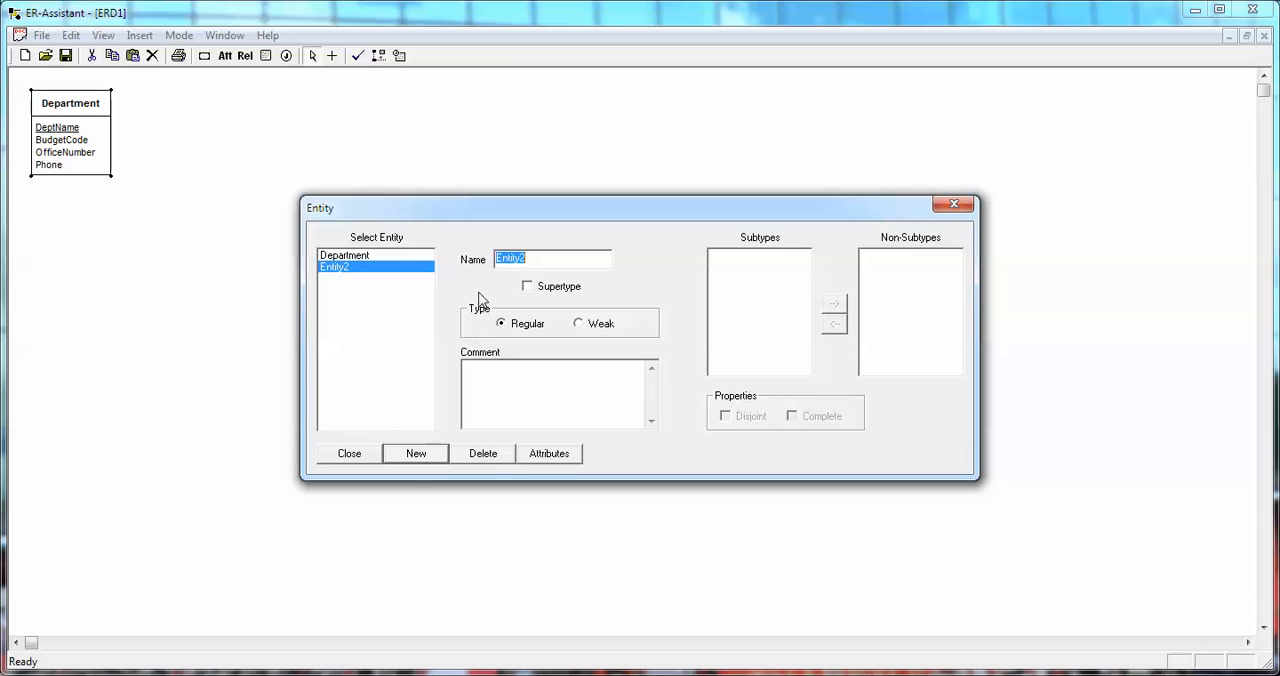
type("Project")
Add a ProjectID attribute to the Project entity as its primary key, with the INTEGER data type.
left_click(557, 455)
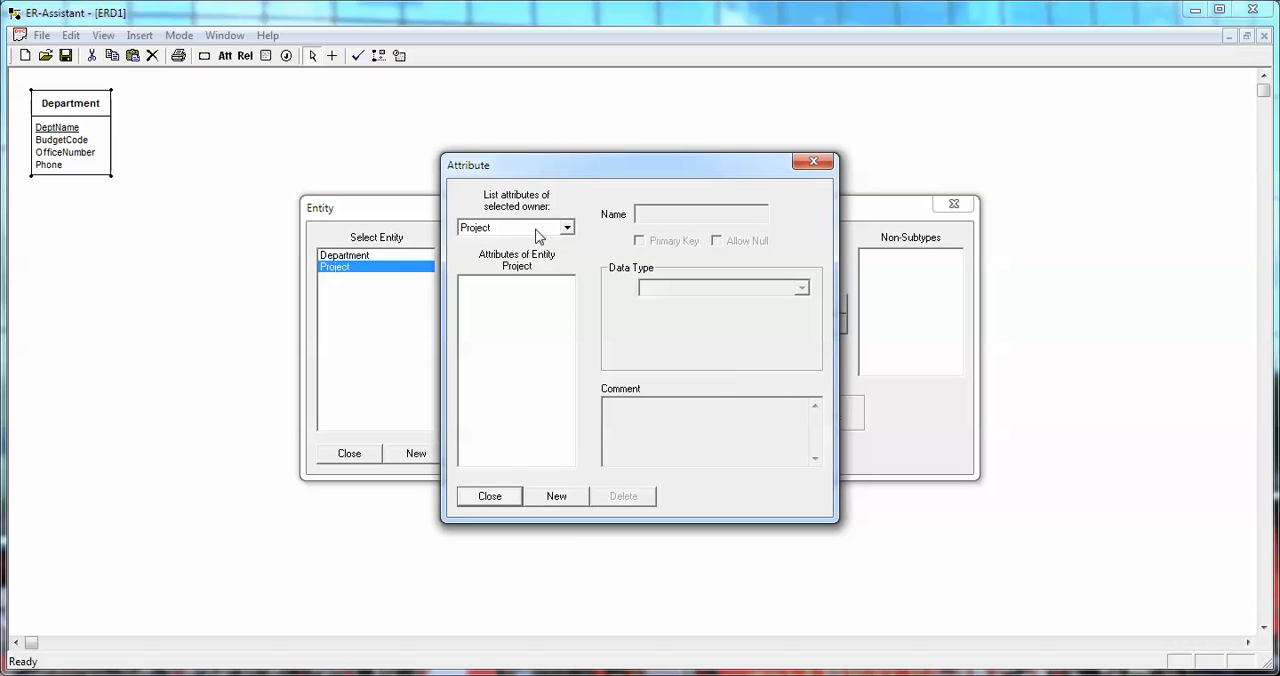
left_click(557, 496)
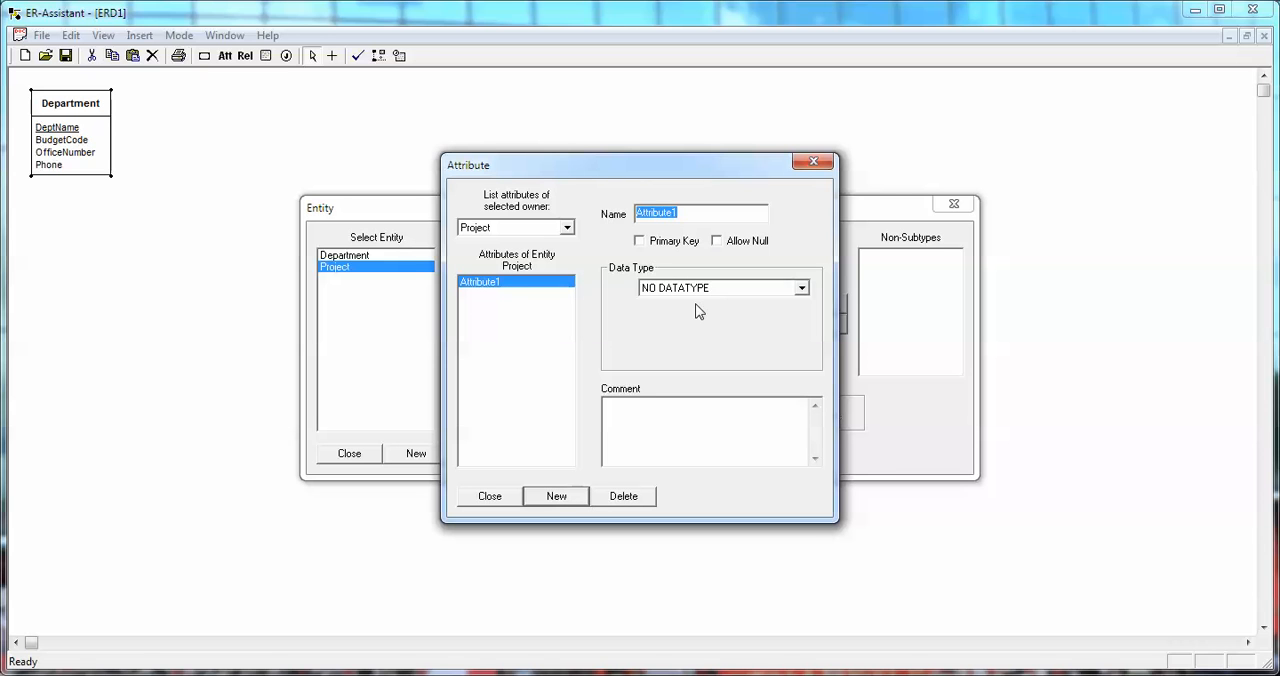
type("ProjectID")
left_click(652, 242)
left_click(806, 288)
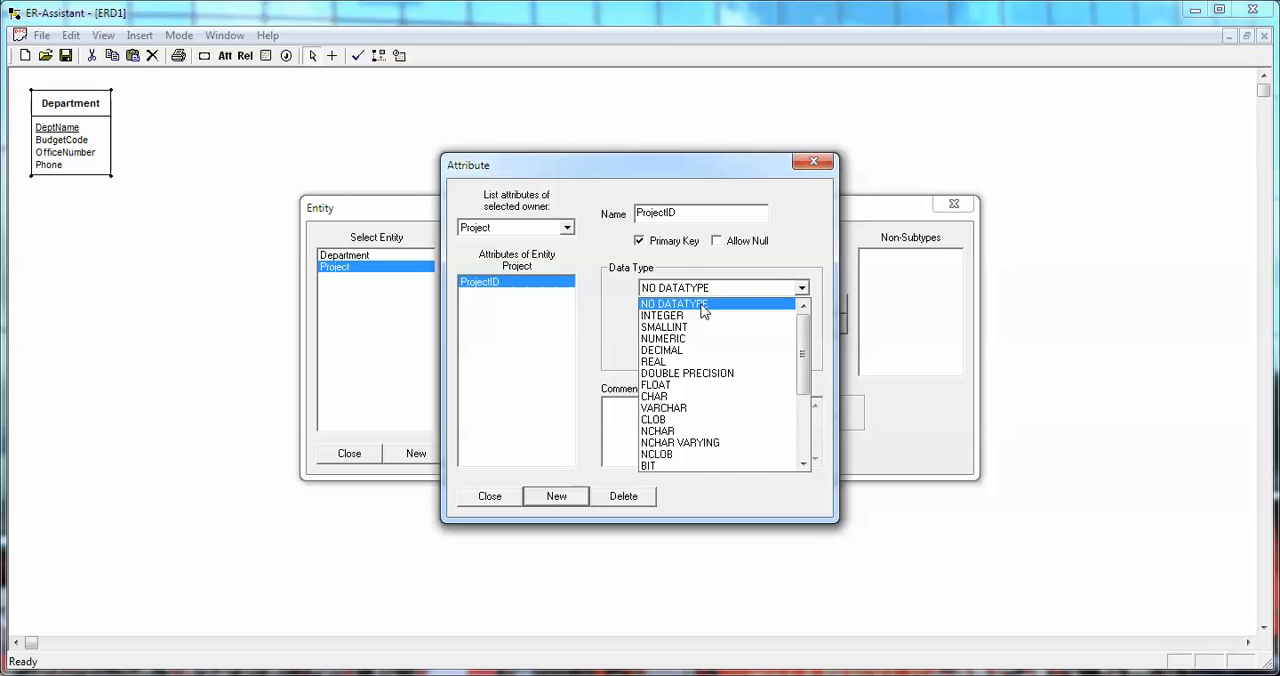
left_click(695, 320)
Add a Name attribute with the CHAR data type to the Project entity.
left_click(557, 497)
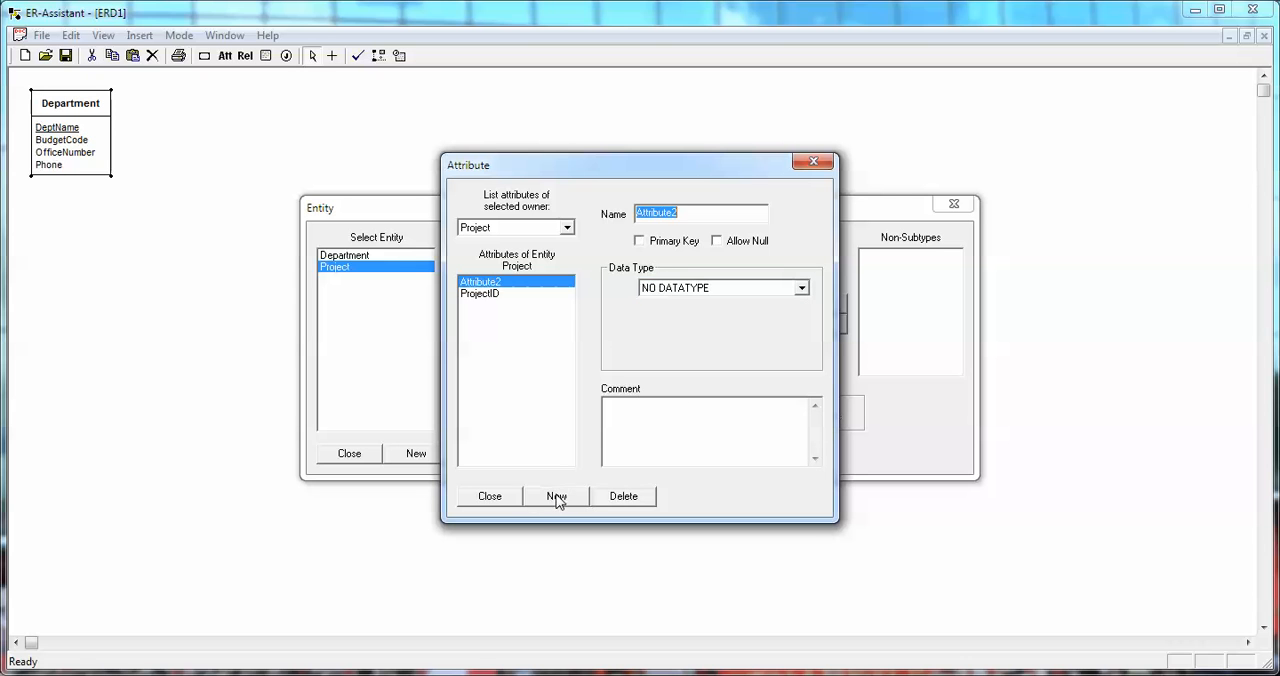
type("Name")
left_click(802, 288)
left_click(679, 409)
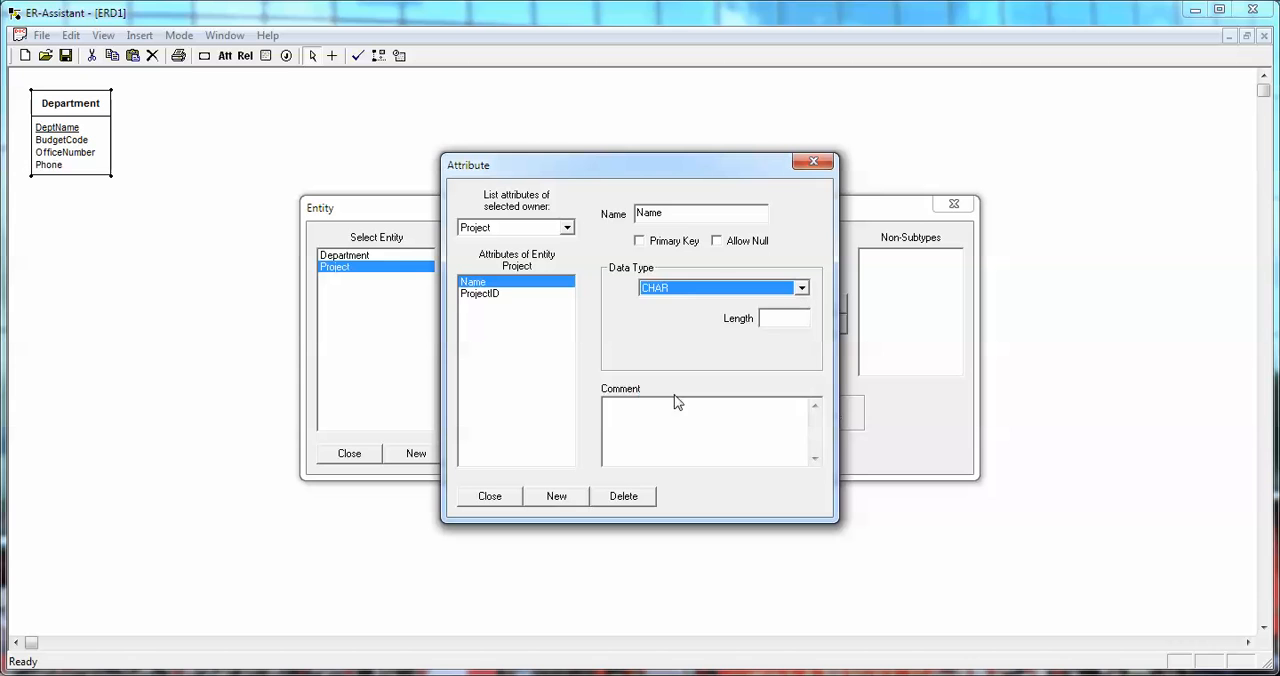
Add a StartDate attribute with the CHAR data type to the Project entity.
left_click(560, 499)
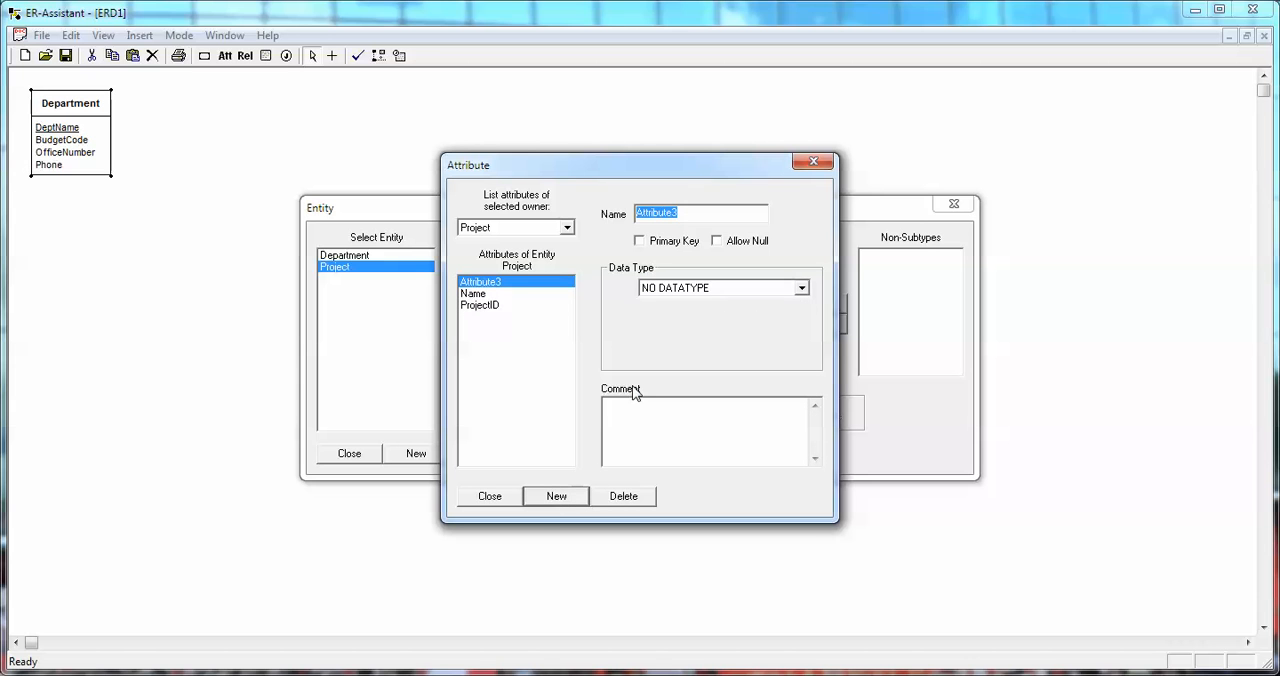
type("StartDate")
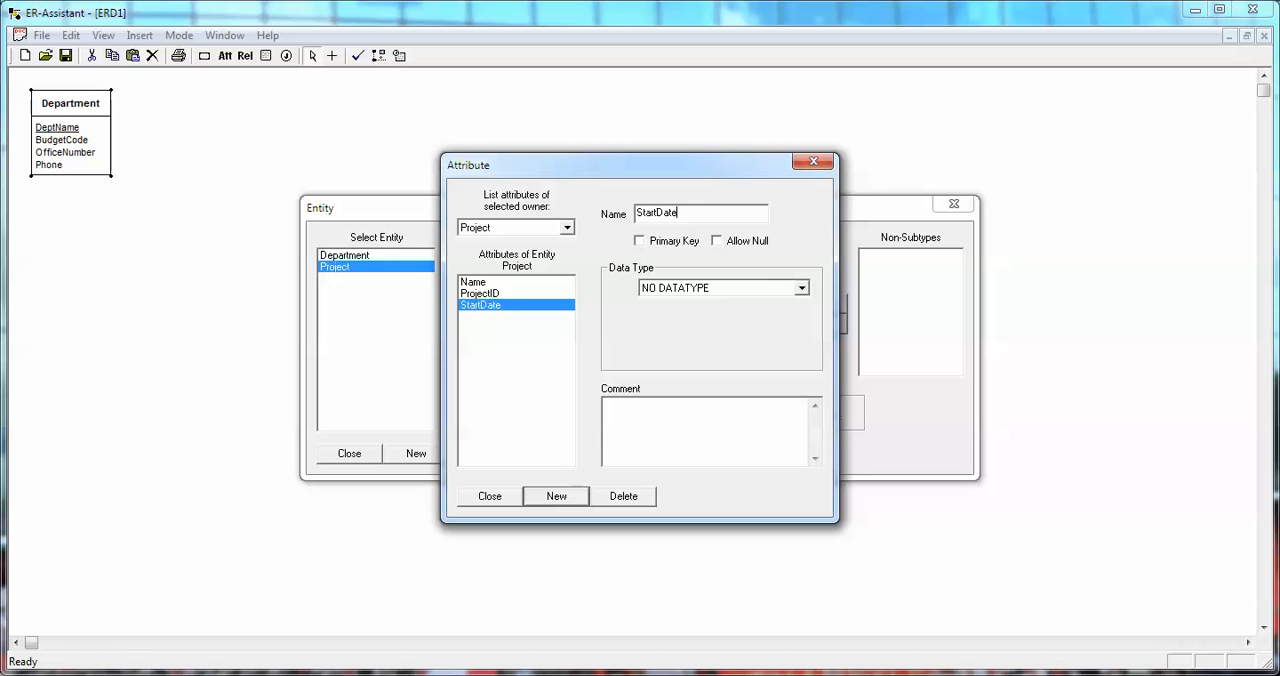
left_click(802, 288)
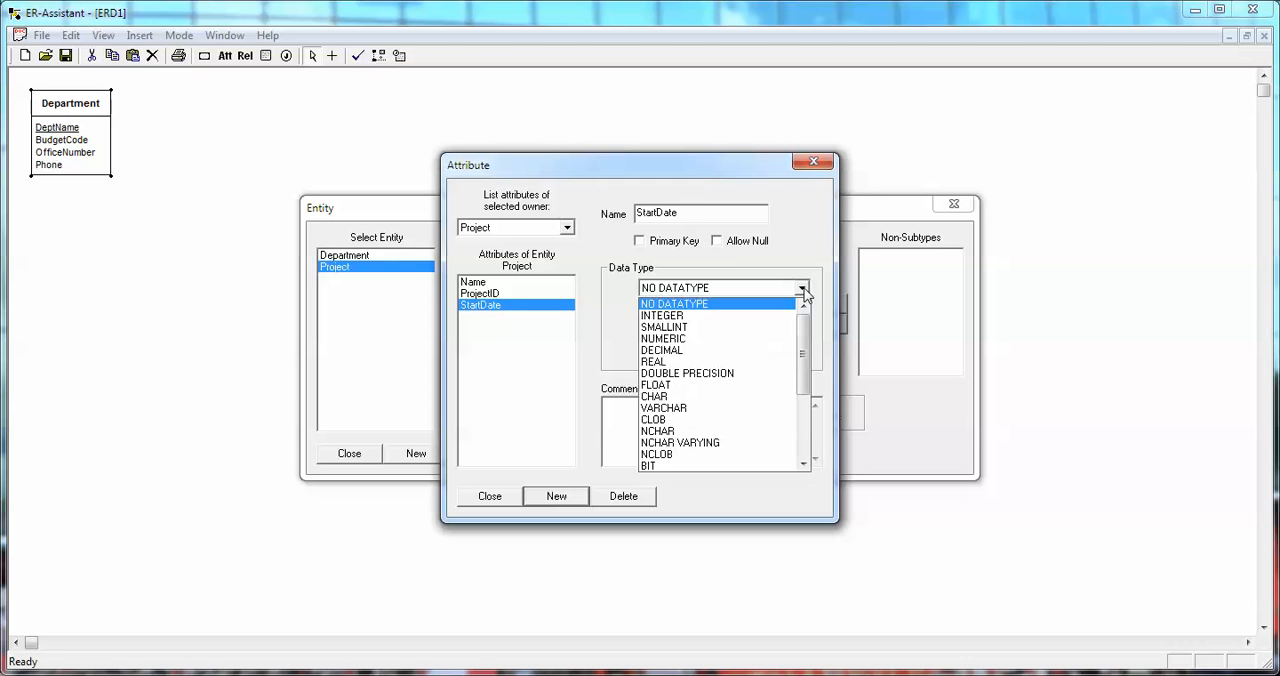
left_click(675, 397)
Add an EndDate attribute with the CHAR data type to the Project entity and return to the diagram.
left_click(556, 496)
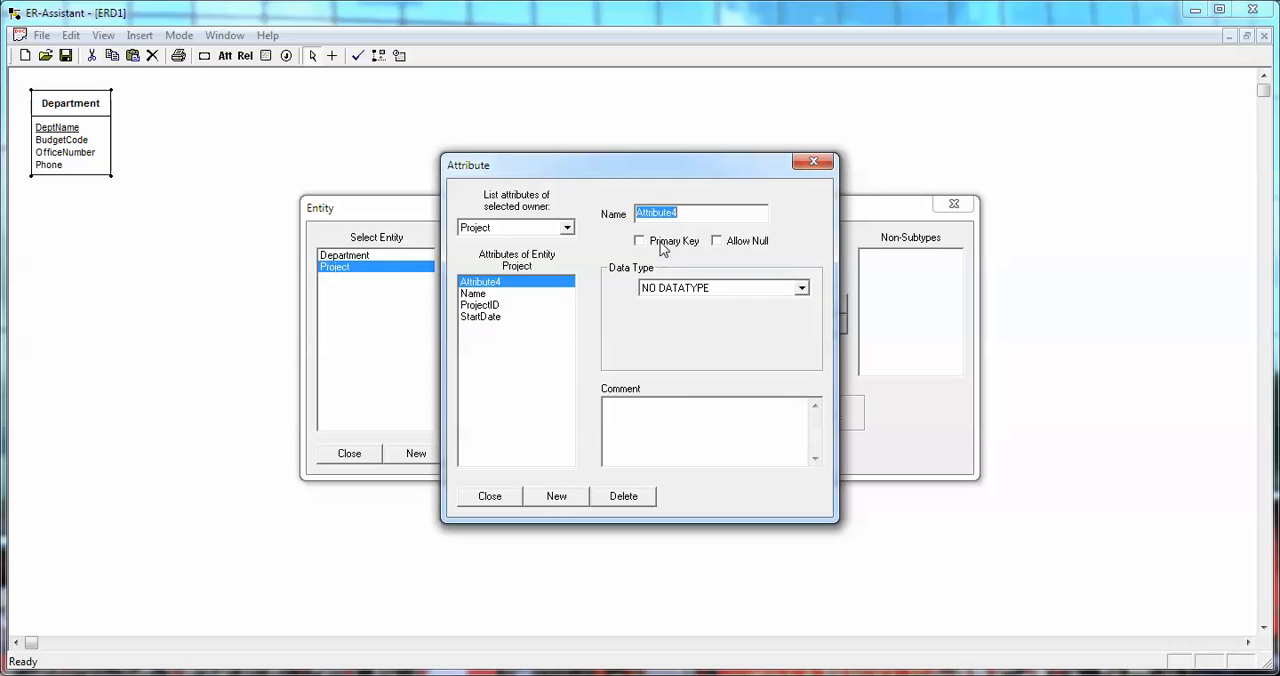
type("End")
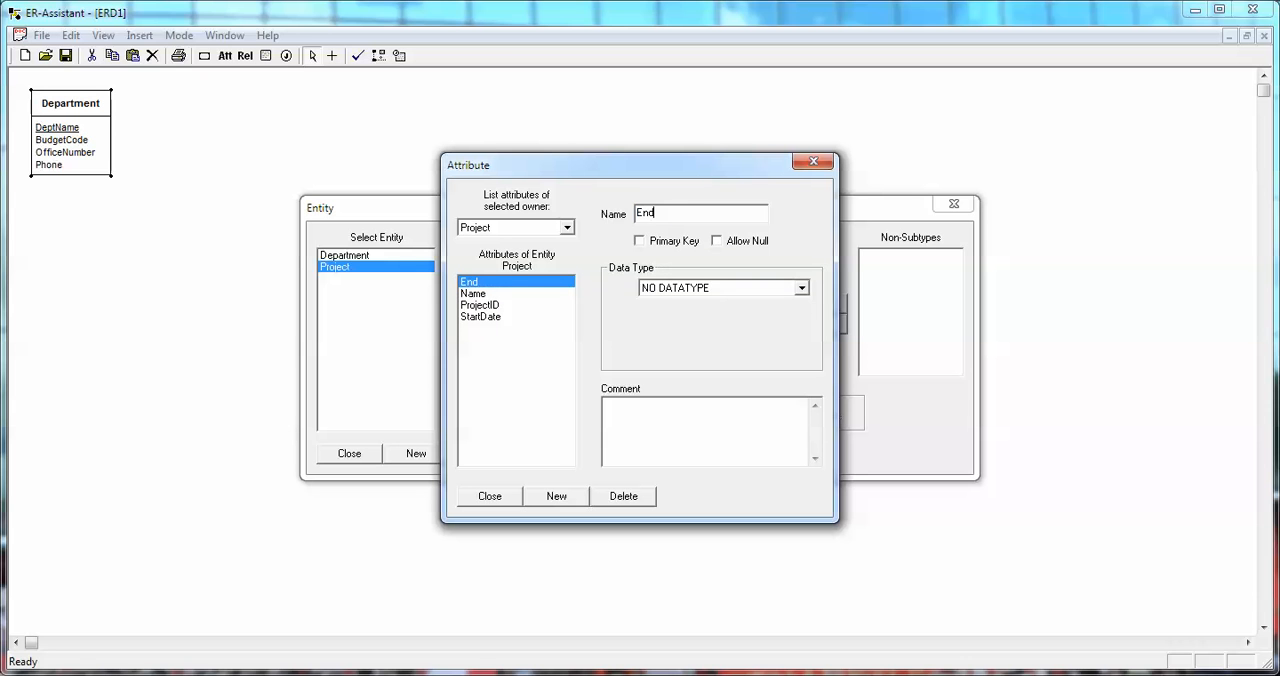
type("Date")
left_click(801, 288)
left_click(686, 397)
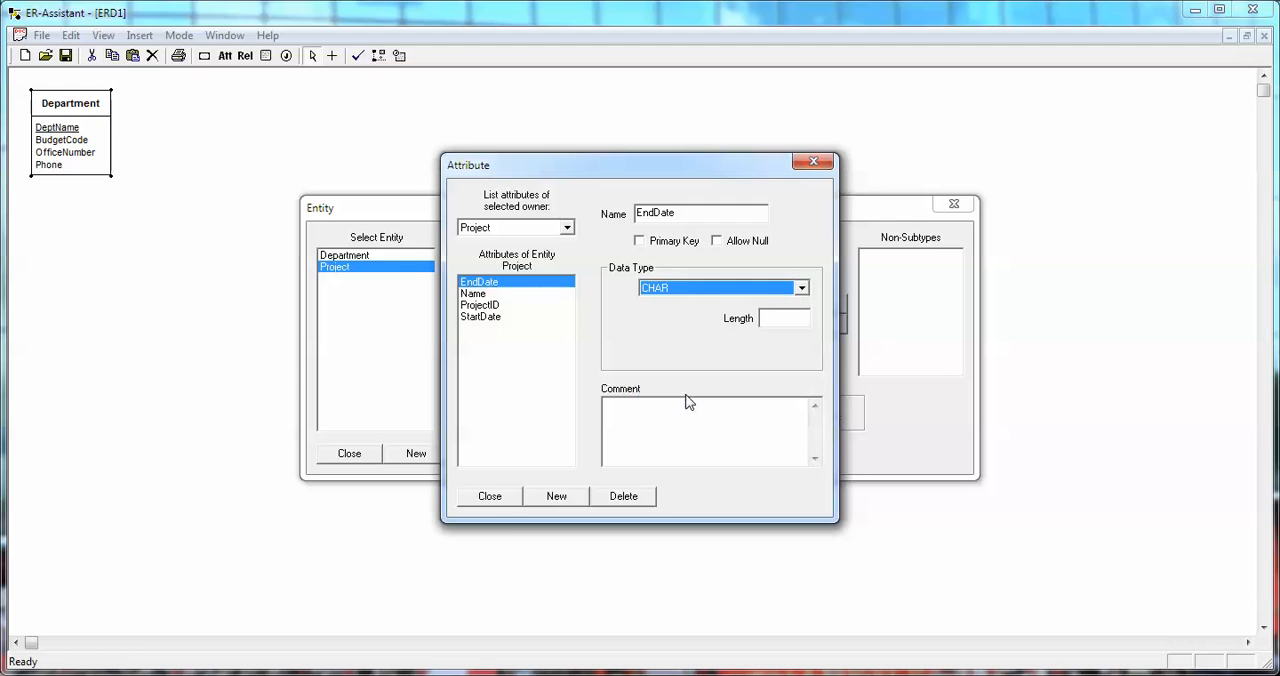
left_click(497, 503)
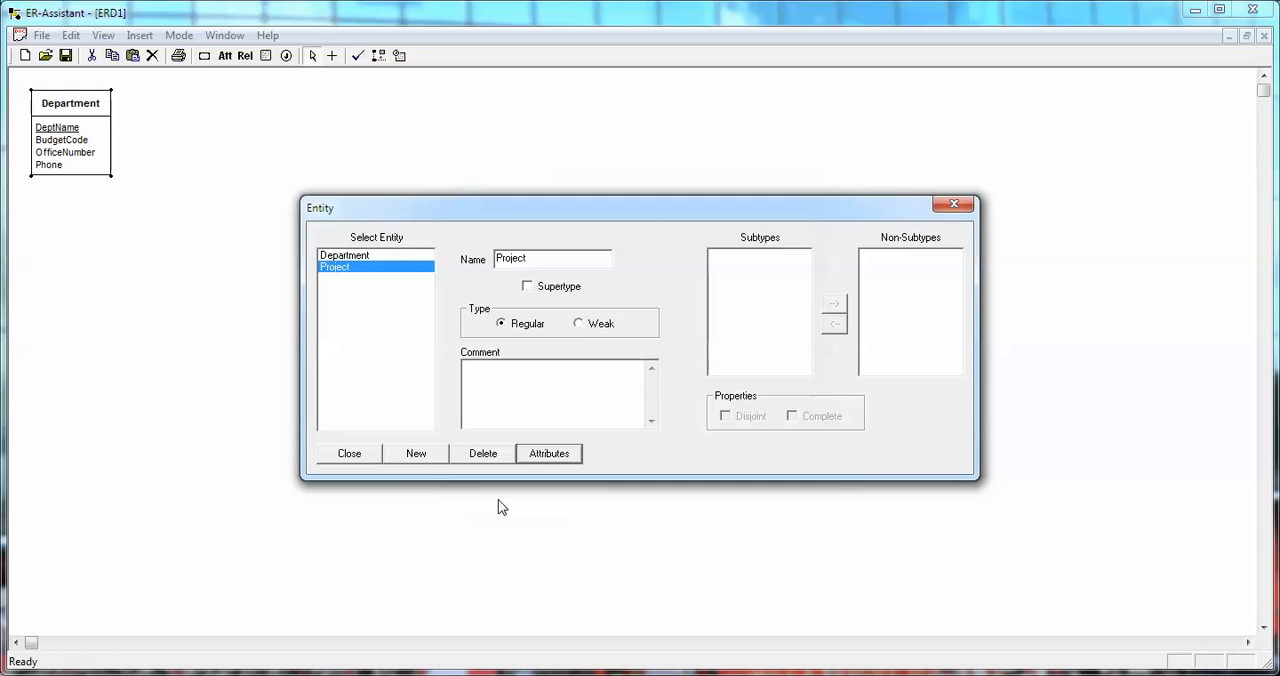
left_click(358, 455)
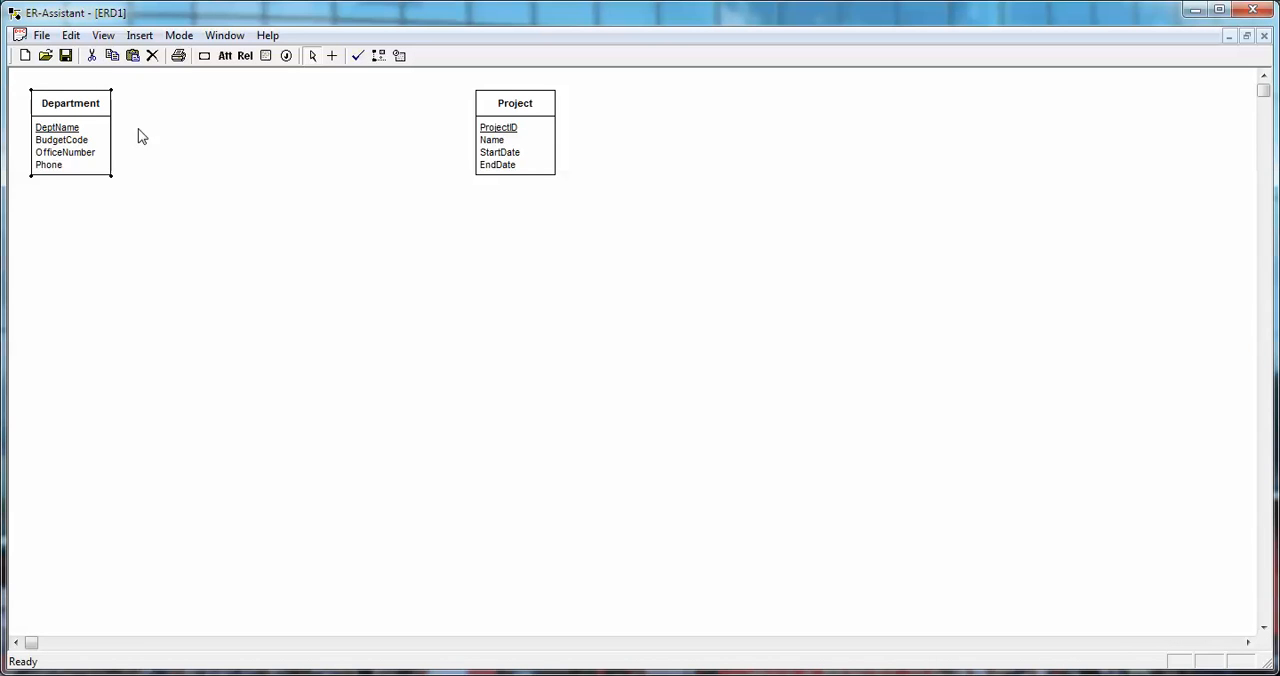
Move the Department and Project entities closer together, roughly side by side, leaving a gap between them for a relationship.
left_click_drag(63, 130, 191, 150)
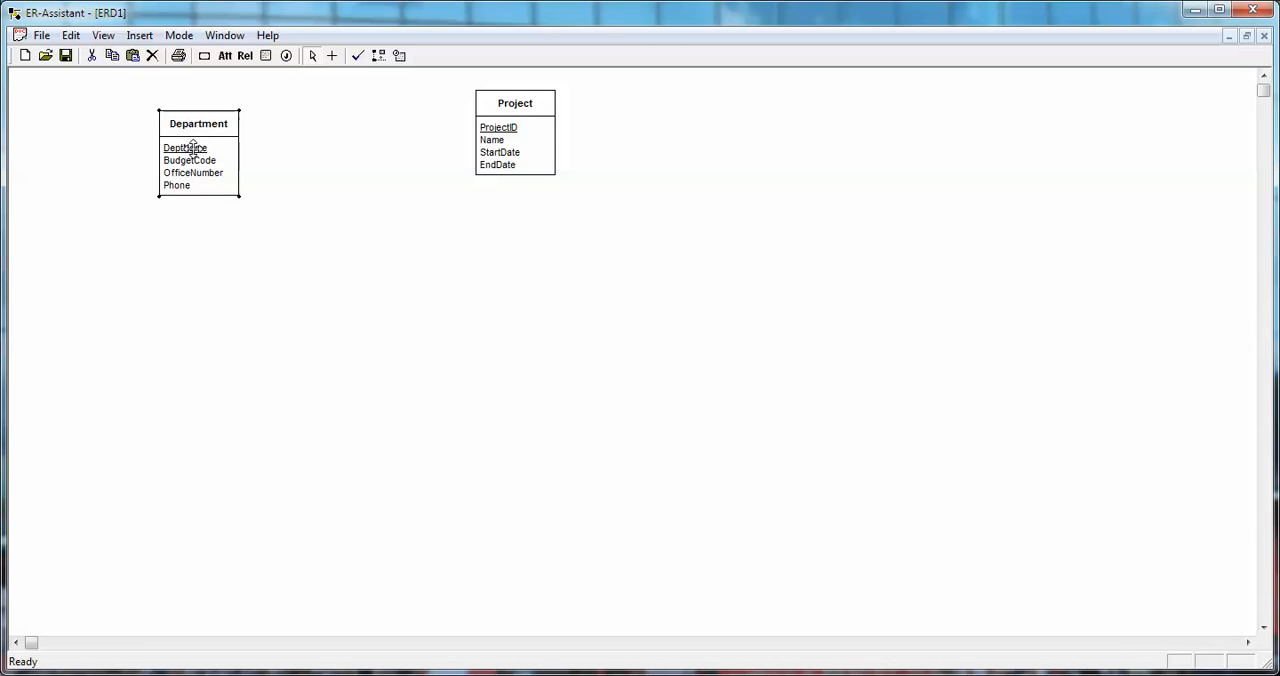
left_click_drag(516, 115, 439, 138)
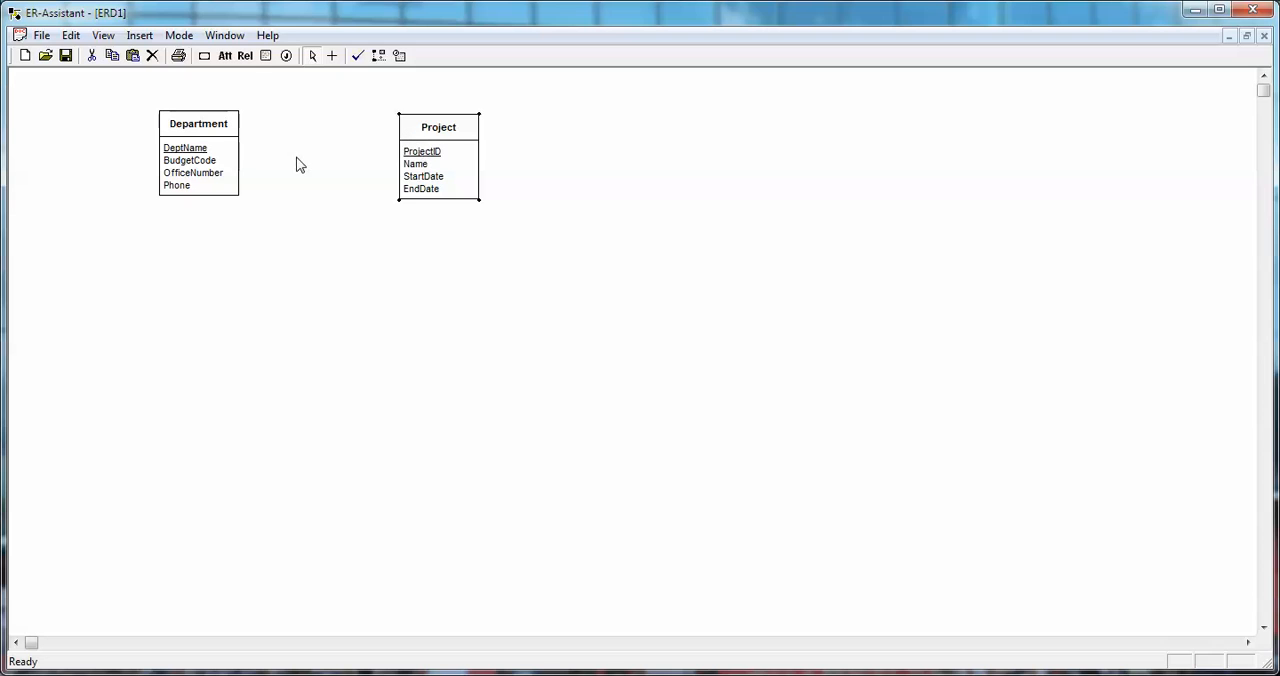
Create a regular relationship named "runs/is run by" with Department as Entity 1 and Project as Entity 2.
left_click(245, 57)
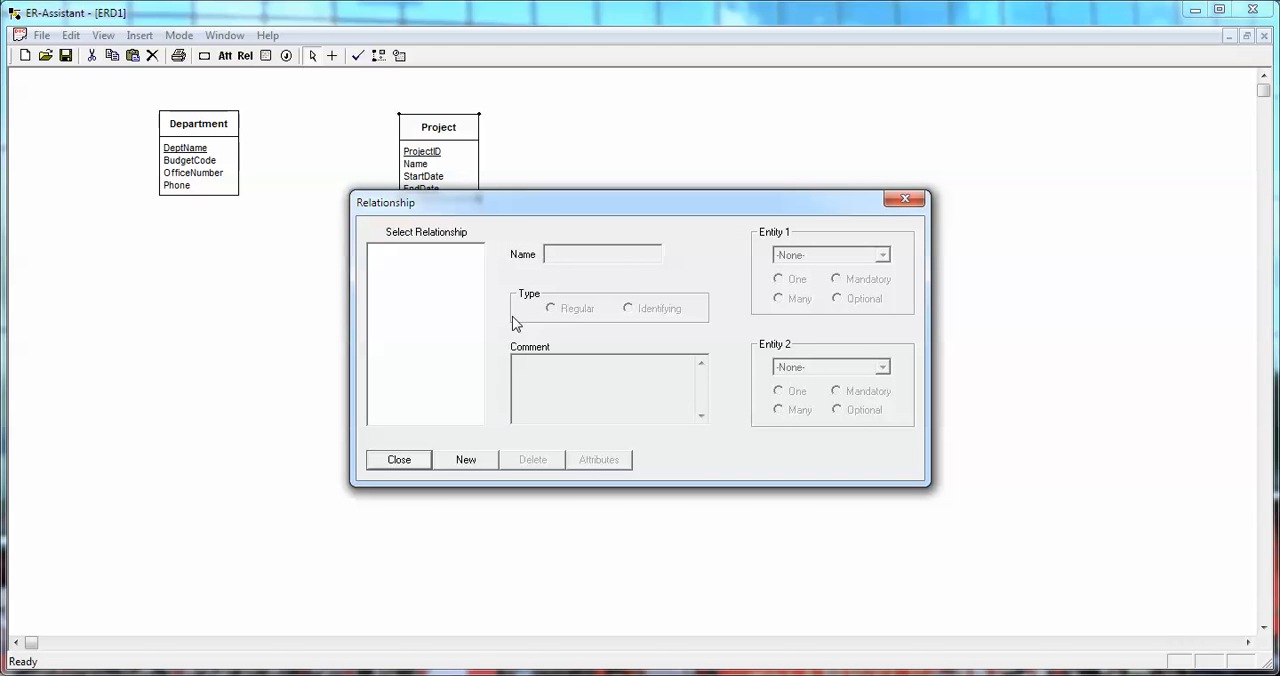
left_click(467, 460)
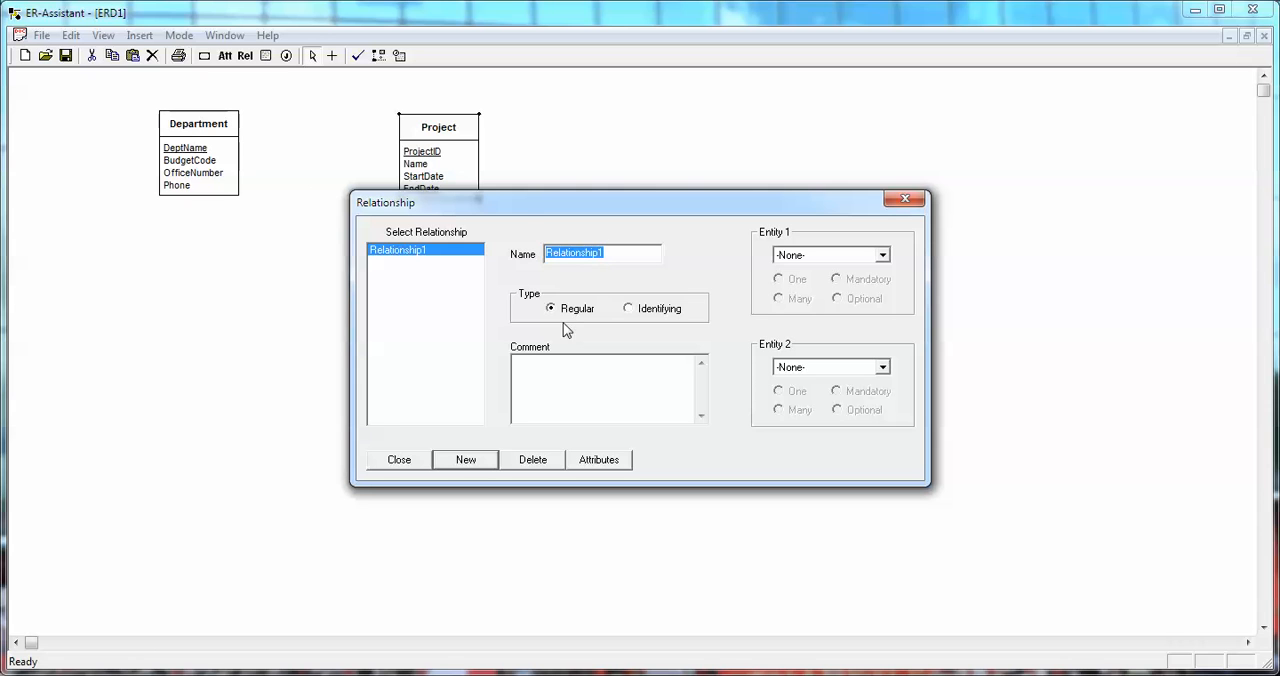
type("runs/is run by")
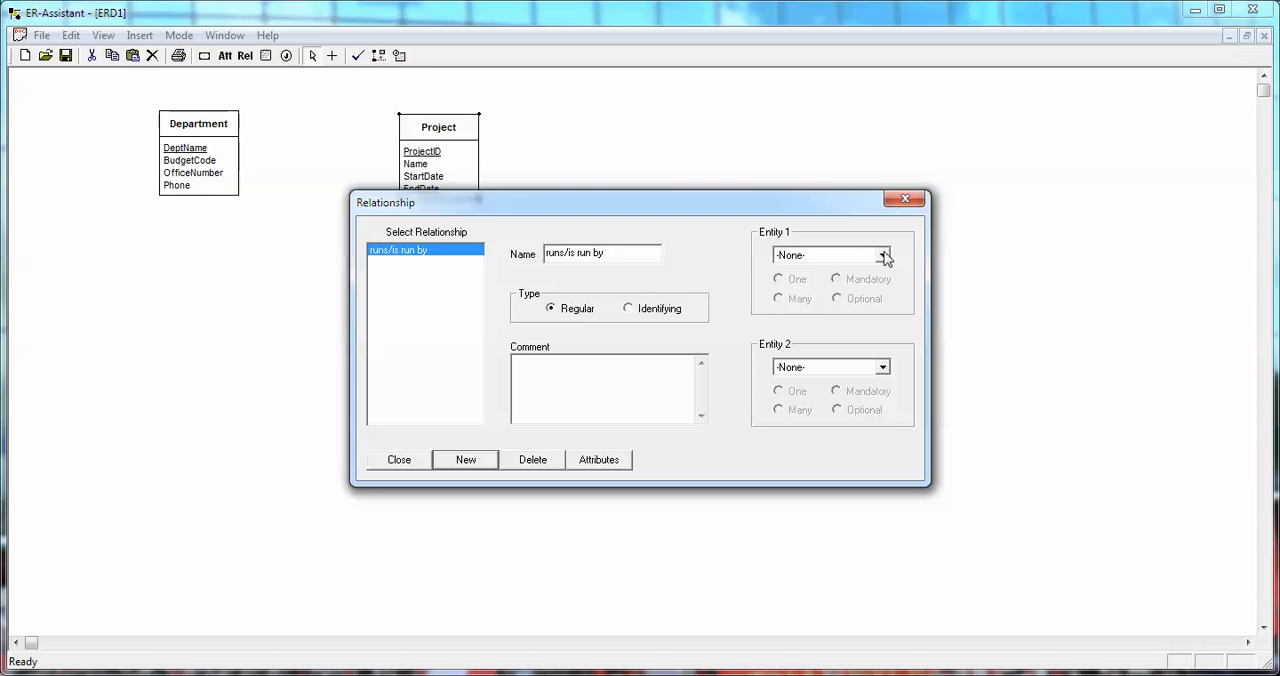
left_click(885, 258)
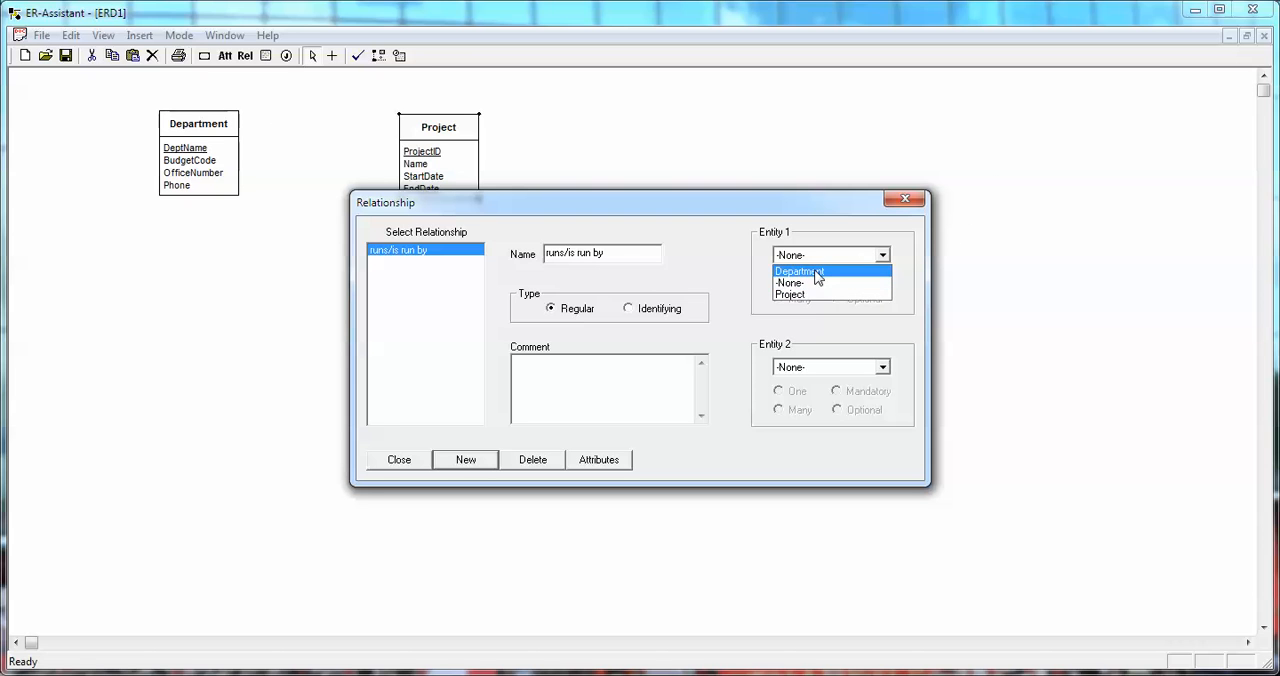
left_click(816, 272)
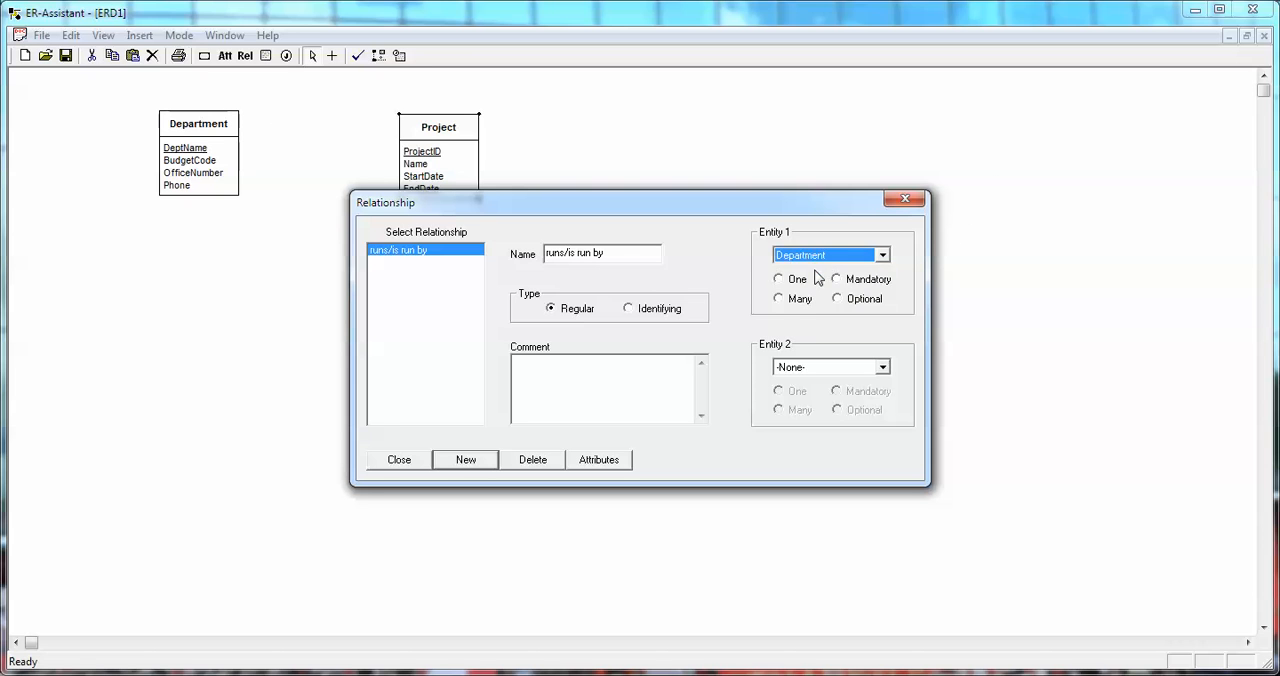
left_click(883, 368)
left_click(812, 406)
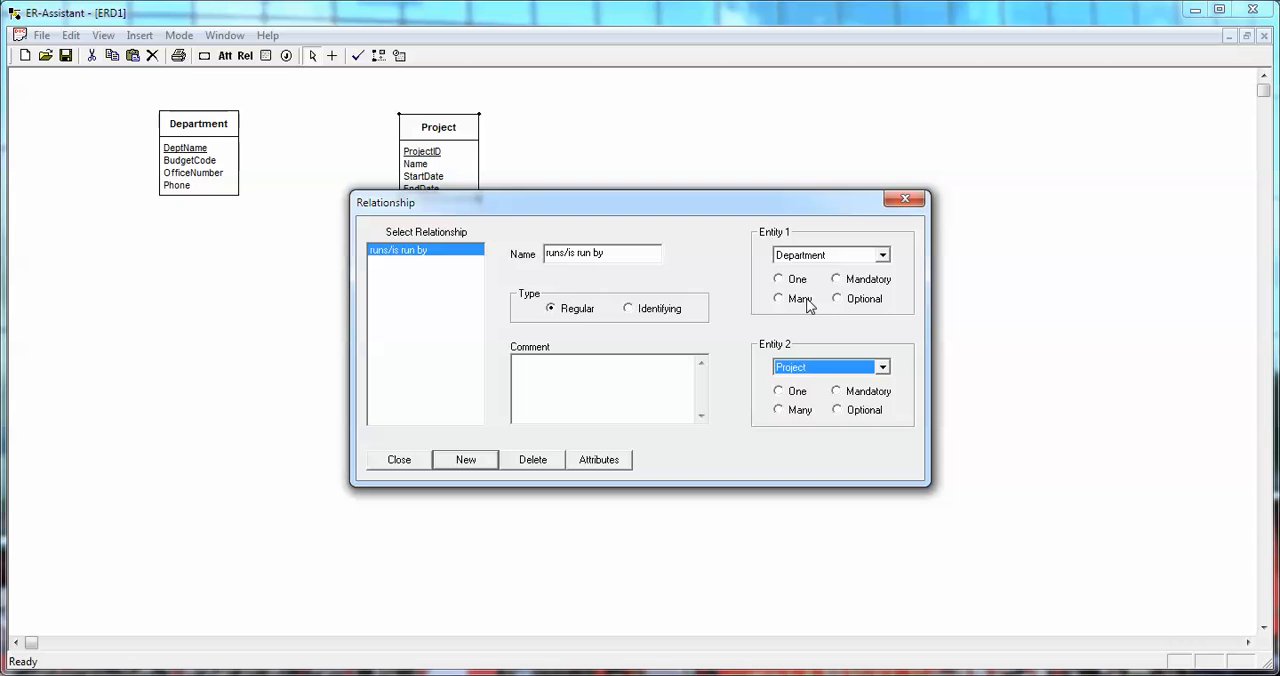
Make Department One and Mandatory and Project Many and Optional in the relationship, and place its label between the two entities.
left_click(789, 416)
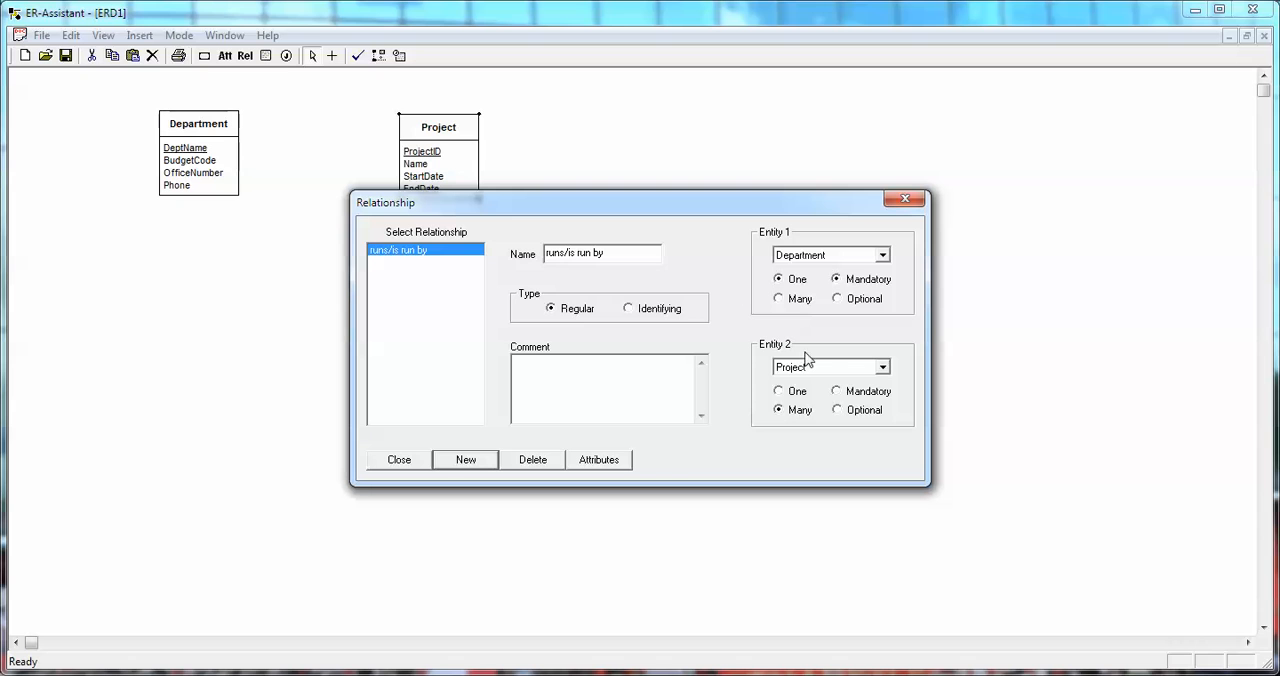
left_click(837, 279)
left_click(838, 410)
left_click(400, 461)
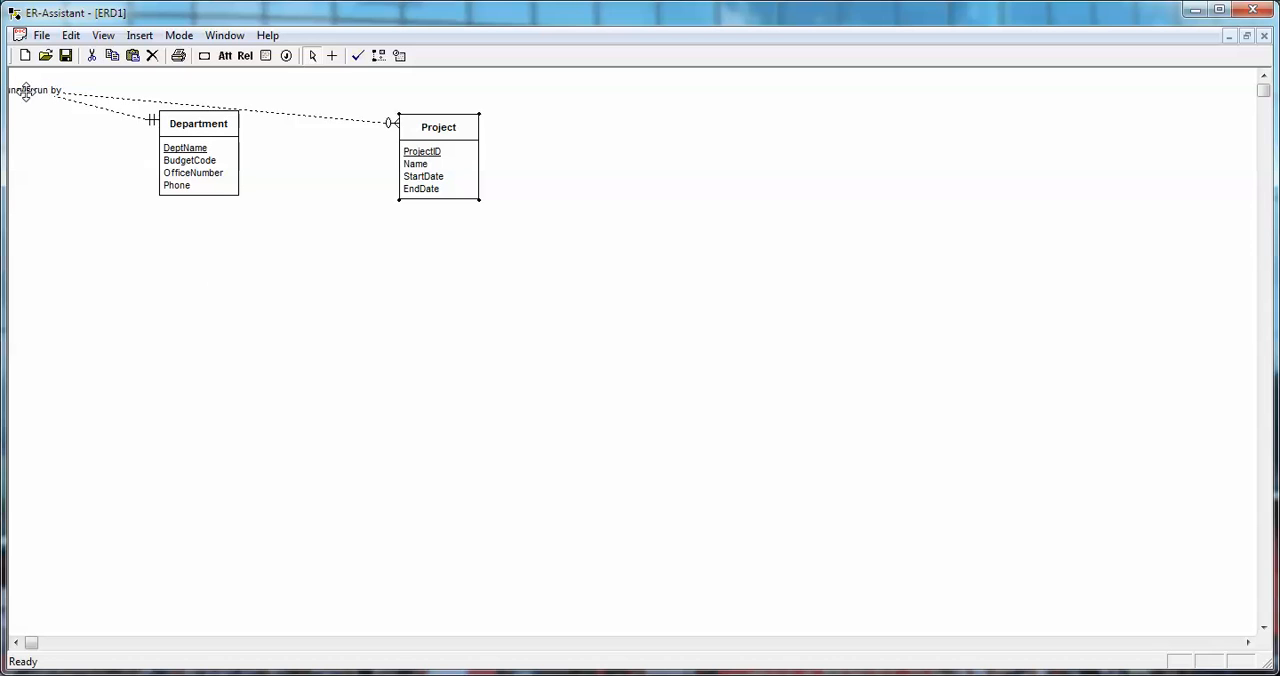
left_click_drag(26, 92, 307, 155)
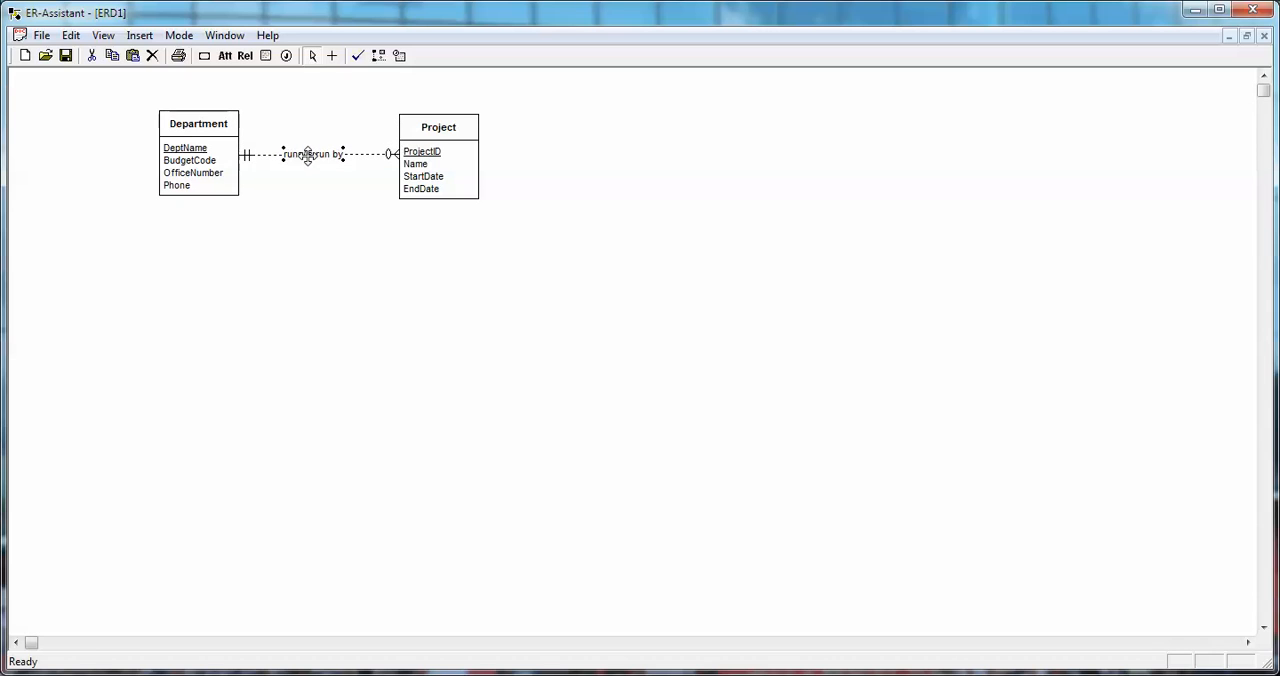
left_click(277, 285)
Remove the primary key designation from the Project entity's ProjectID attribute and return to the diagram.
left_click(432, 150)
double_click(440, 150)
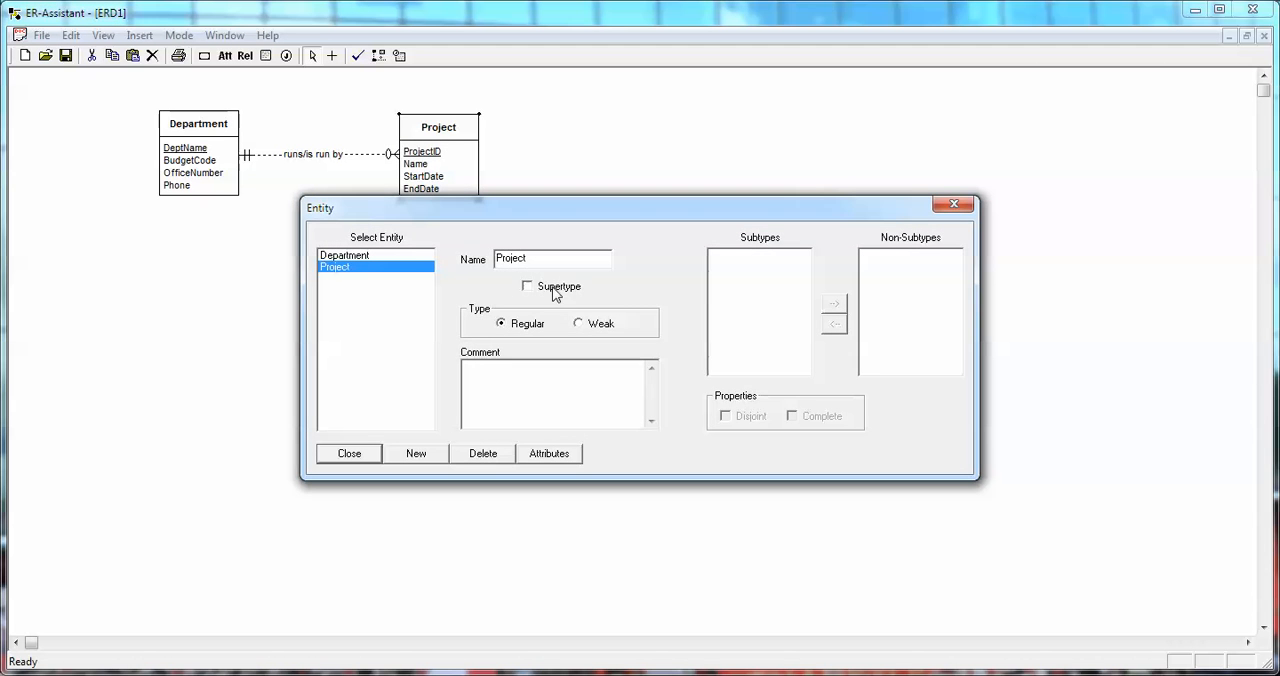
left_click(550, 455)
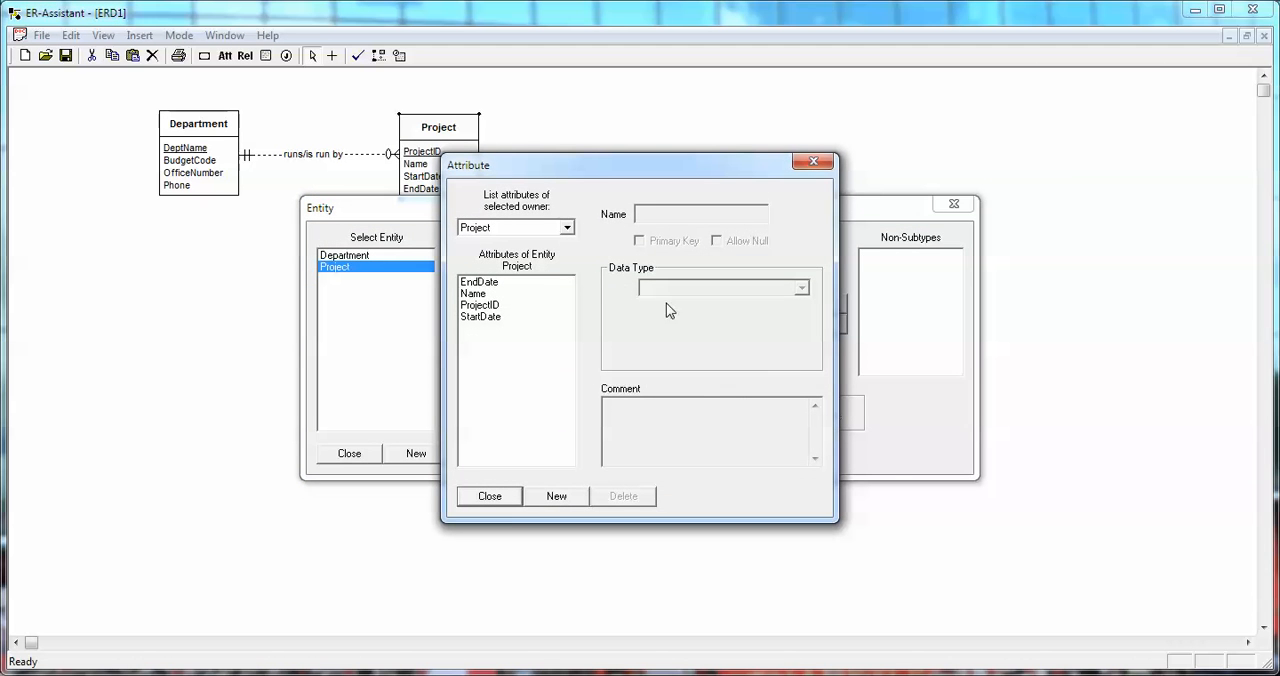
left_click(490, 306)
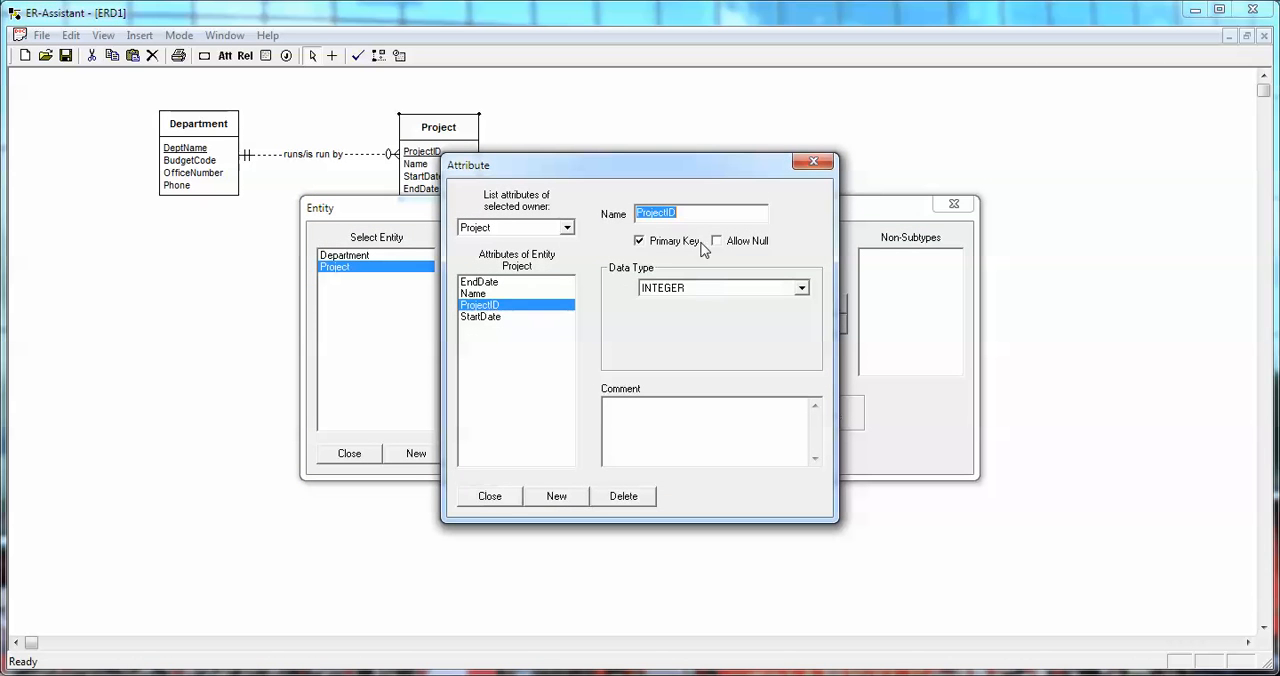
left_click(640, 246)
left_click(503, 500)
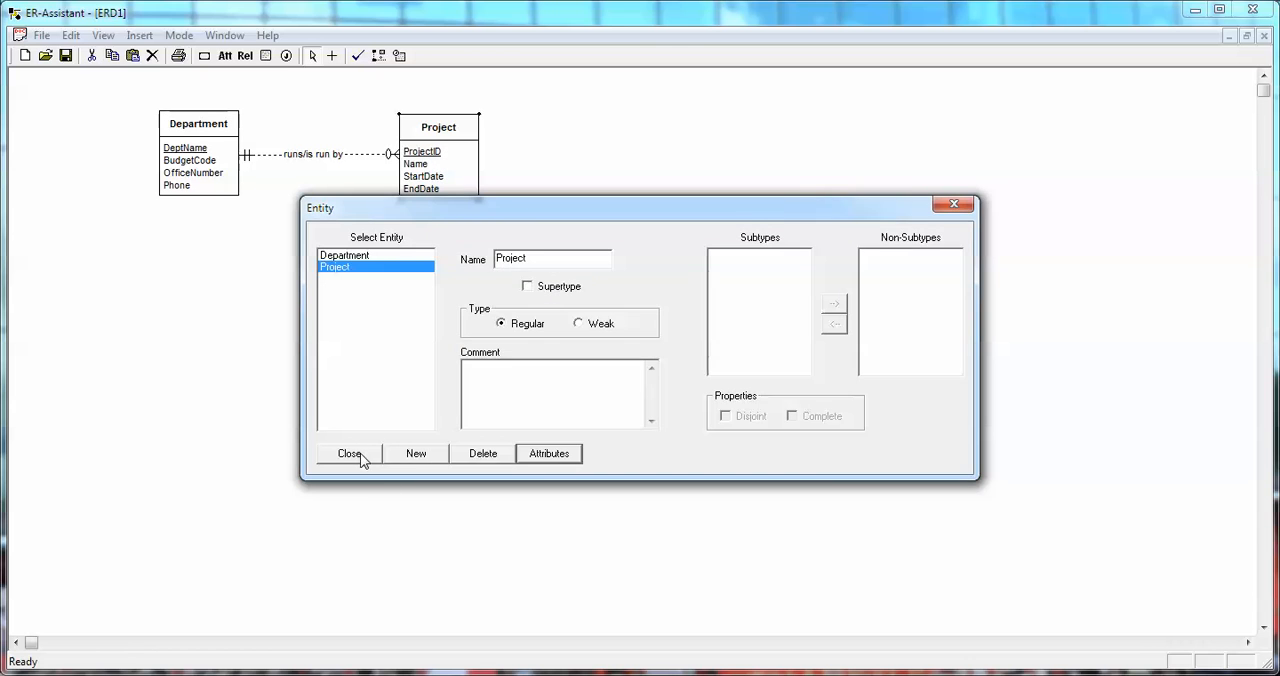
left_click(348, 454)
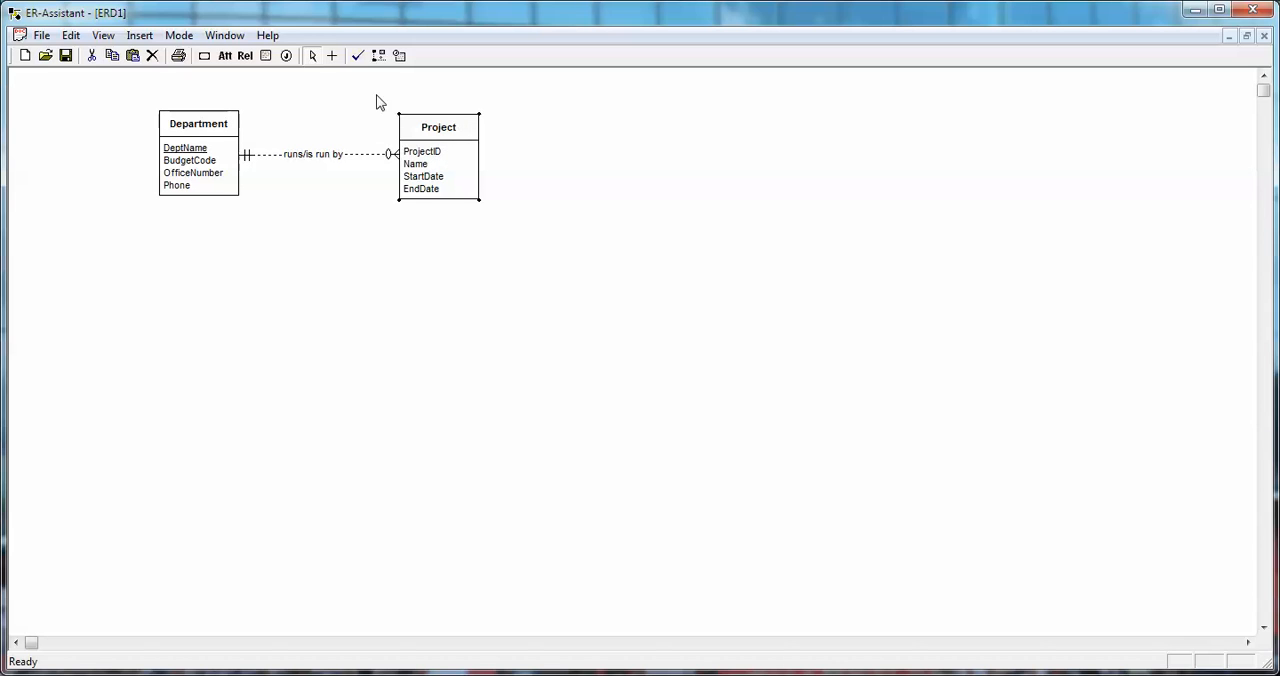
Run the consistency and completeness checks on the diagram, highlight the listed completeness error and close the report.
left_click(357, 57)
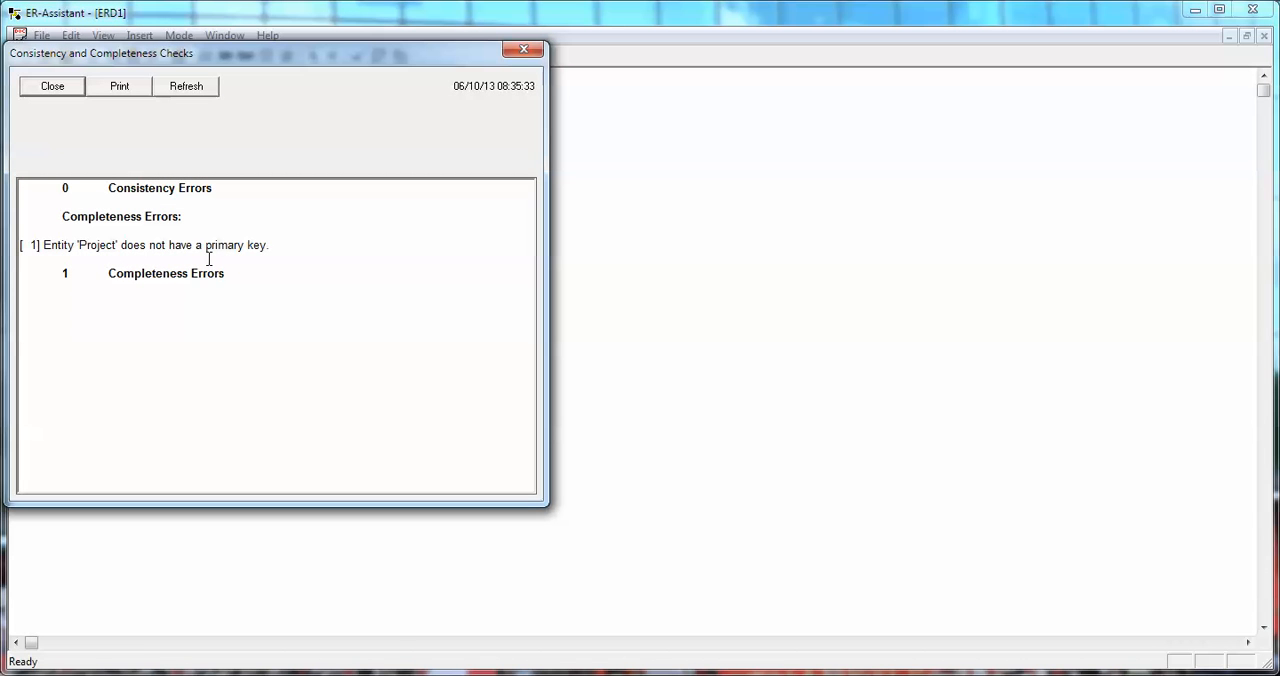
left_click_drag(45, 245, 286, 240)
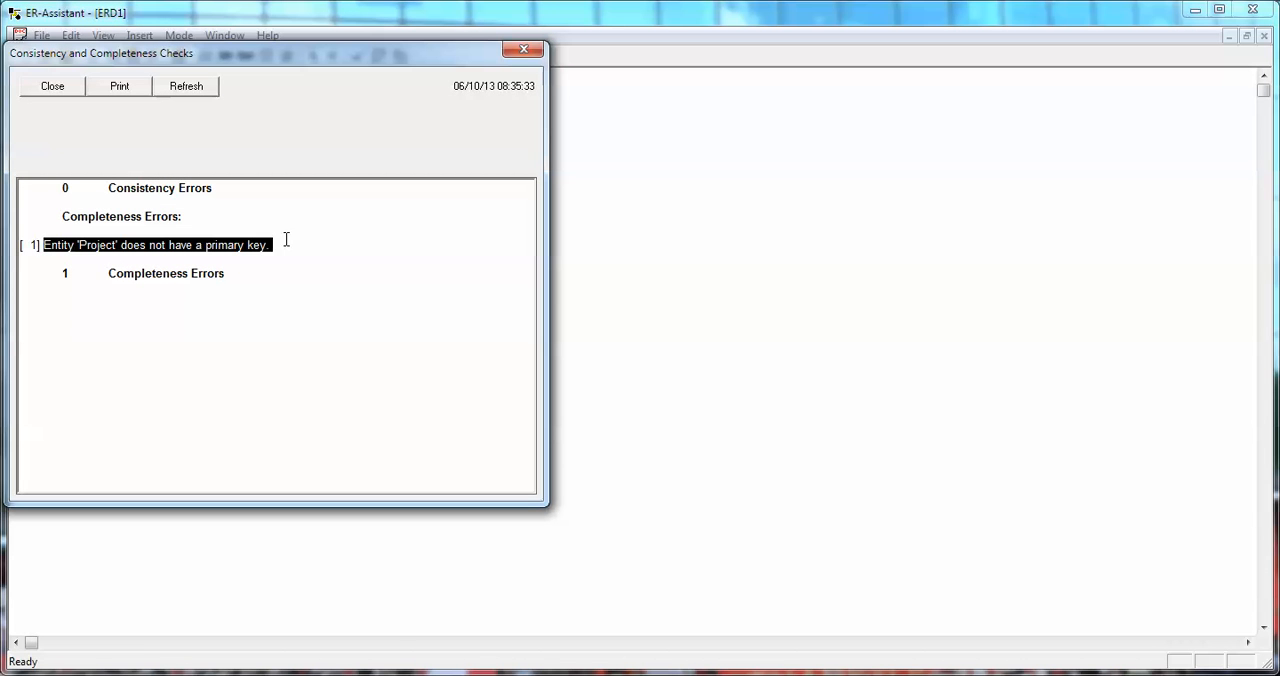
left_click(38, 89)
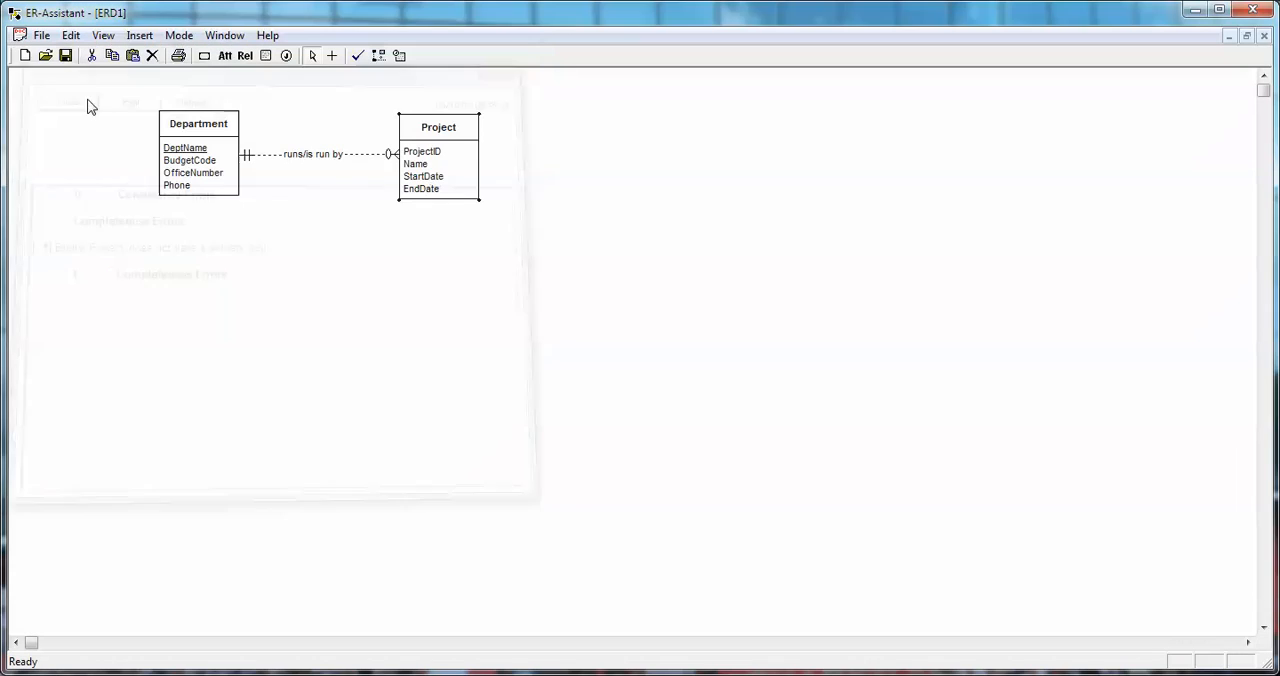
Set the Project entity's ProjectID attribute as the primary key again and return to the diagram.
double_click(445, 173)
left_click(548, 449)
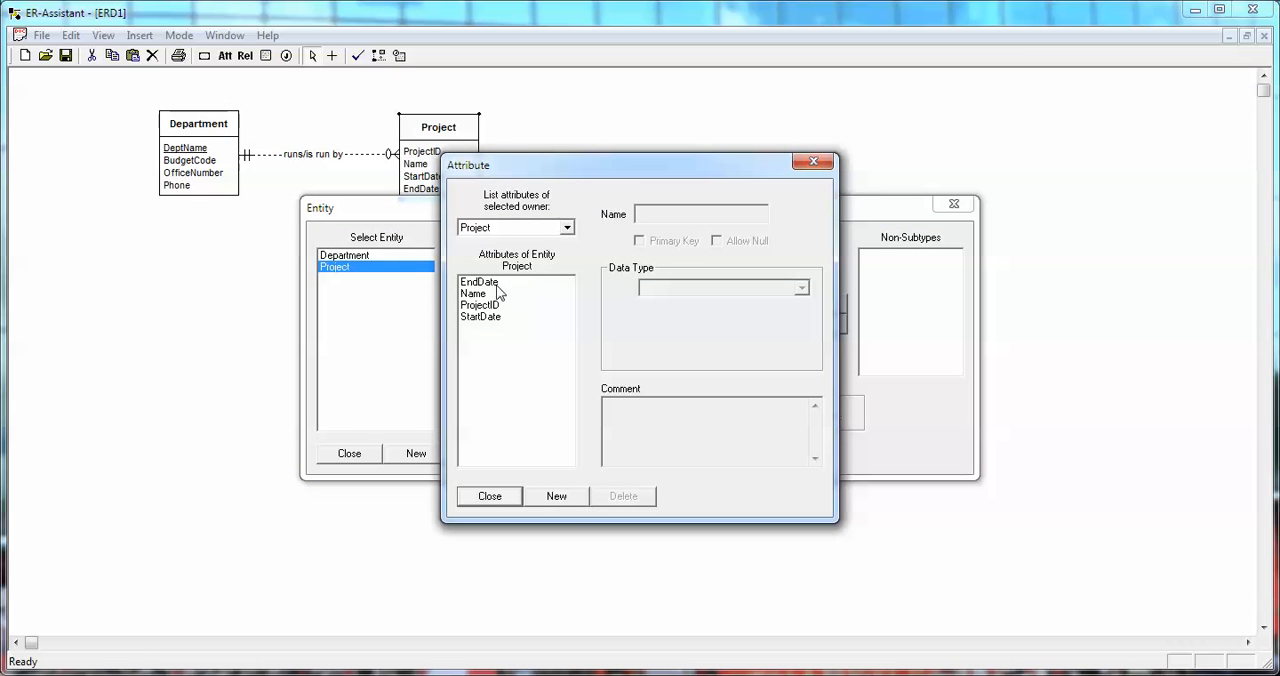
left_click(492, 306)
left_click(666, 243)
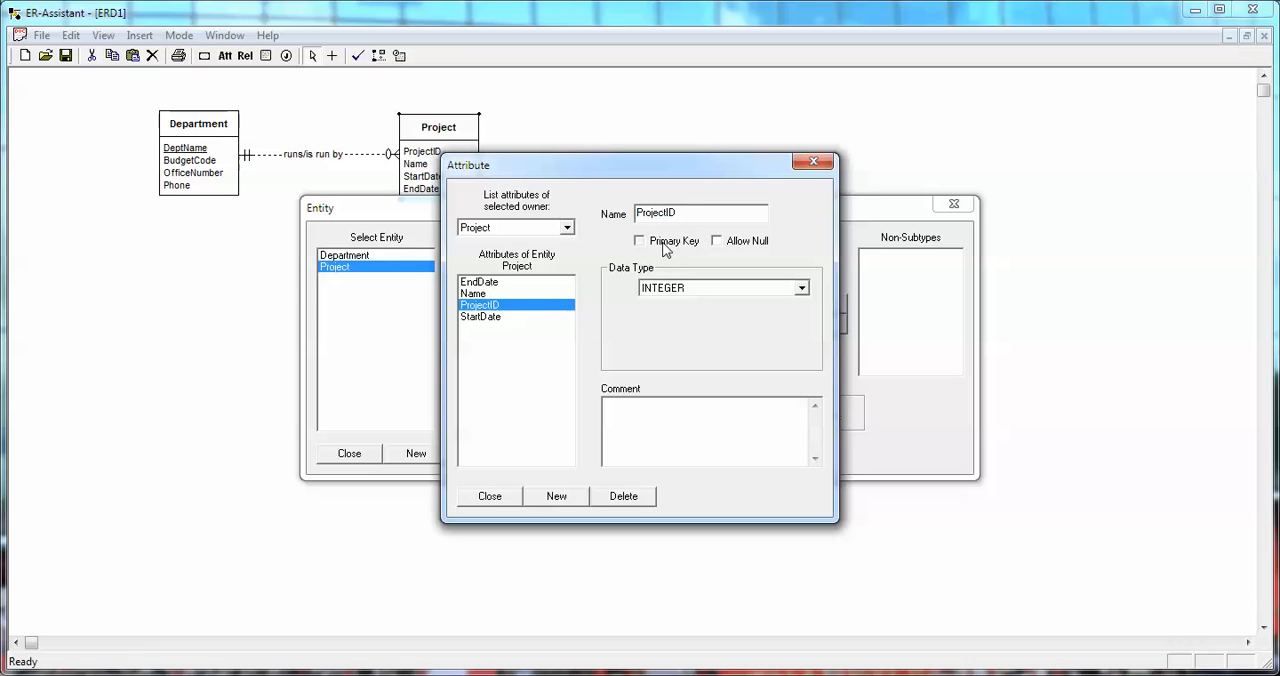
left_click(490, 496)
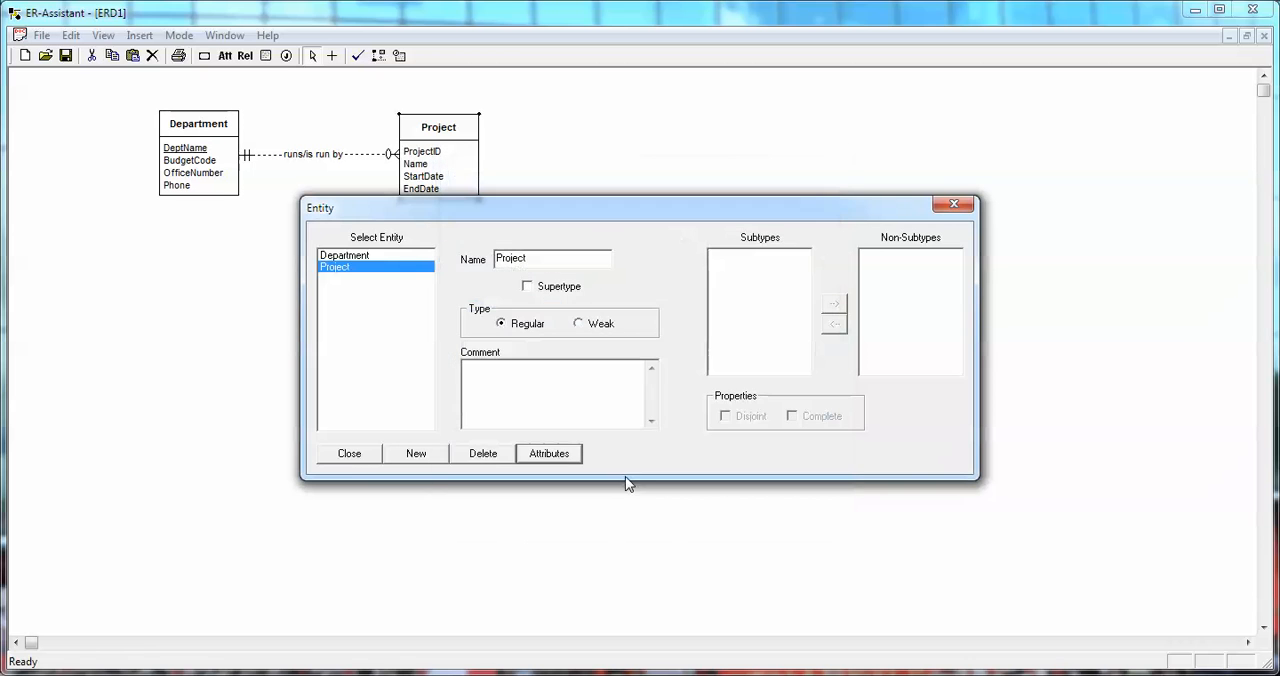
left_click(349, 453)
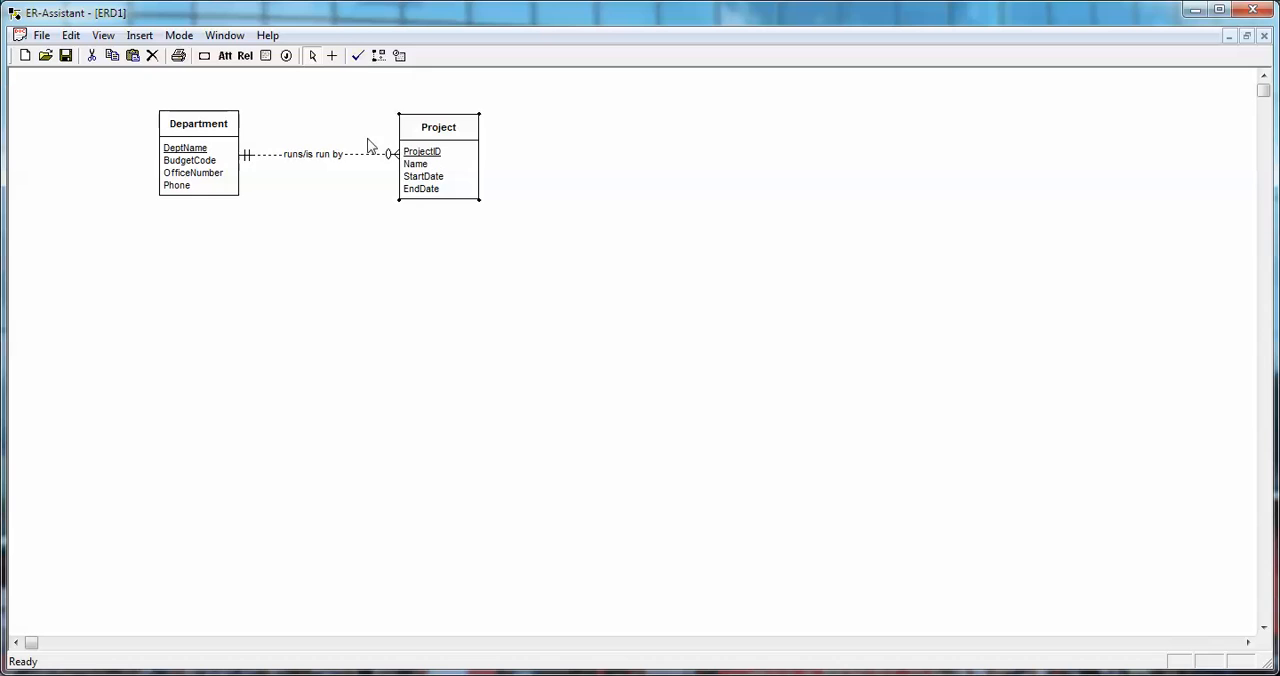
Rerun the consistency and completeness checks on the corrected diagram and close the report.
left_click(358, 57)
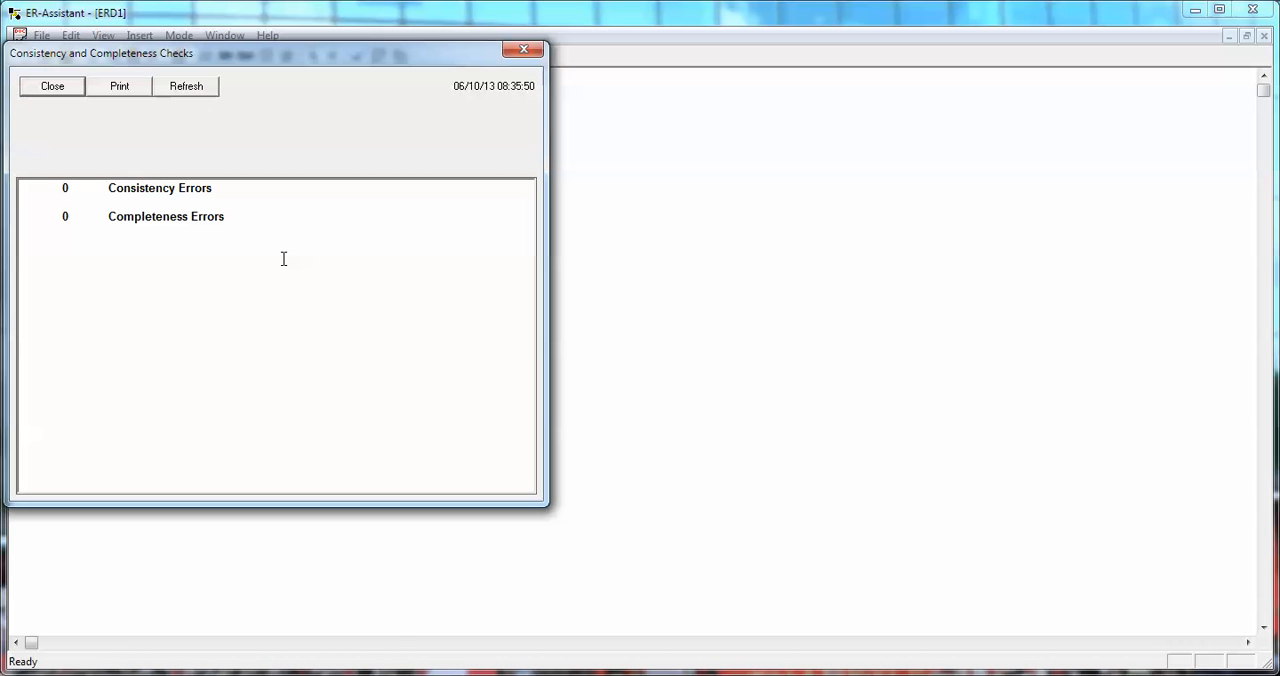
left_click(51, 86)
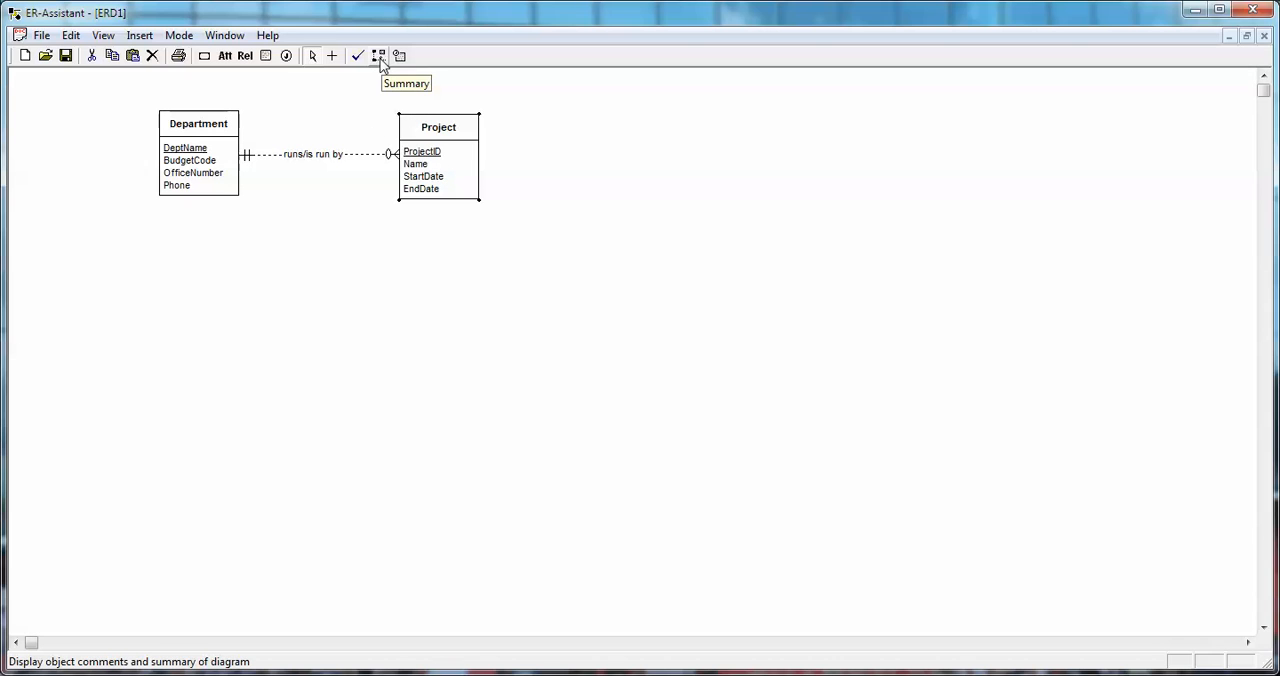
Review the diagram summary of entities, attributes and relationships, excluding design justifications and diagram notes, and close it.
left_click(379, 57)
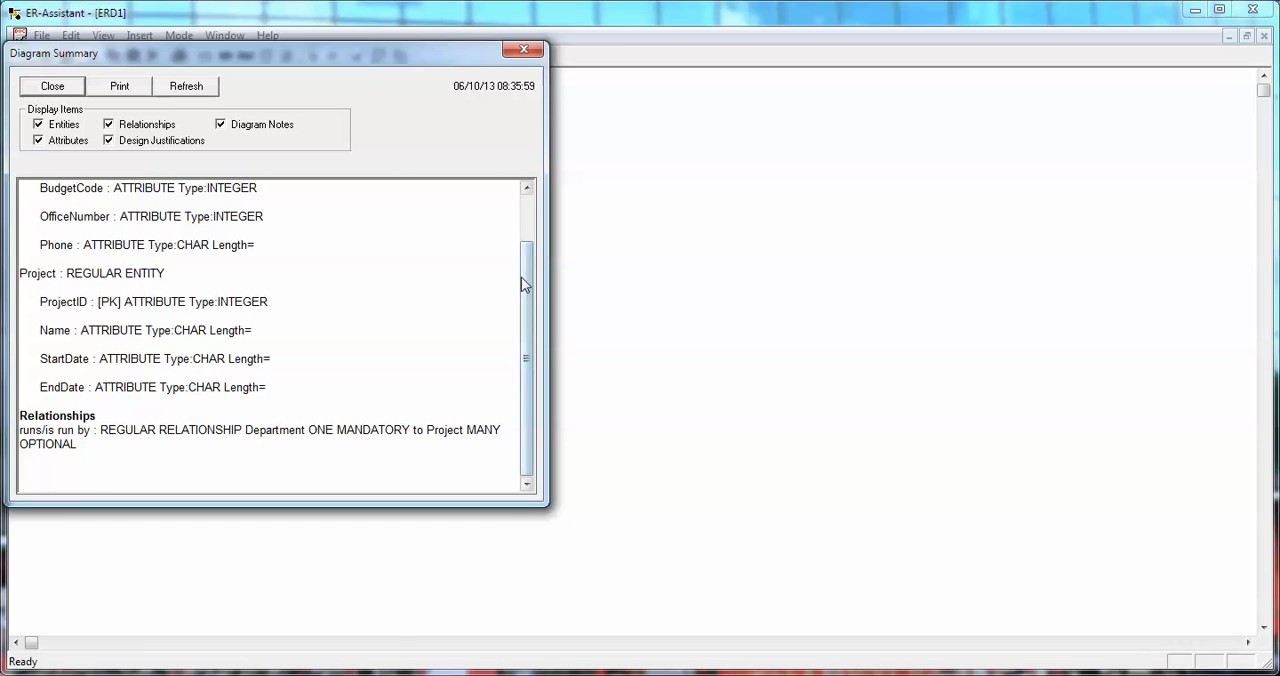
left_click_drag(525, 280, 531, 330)
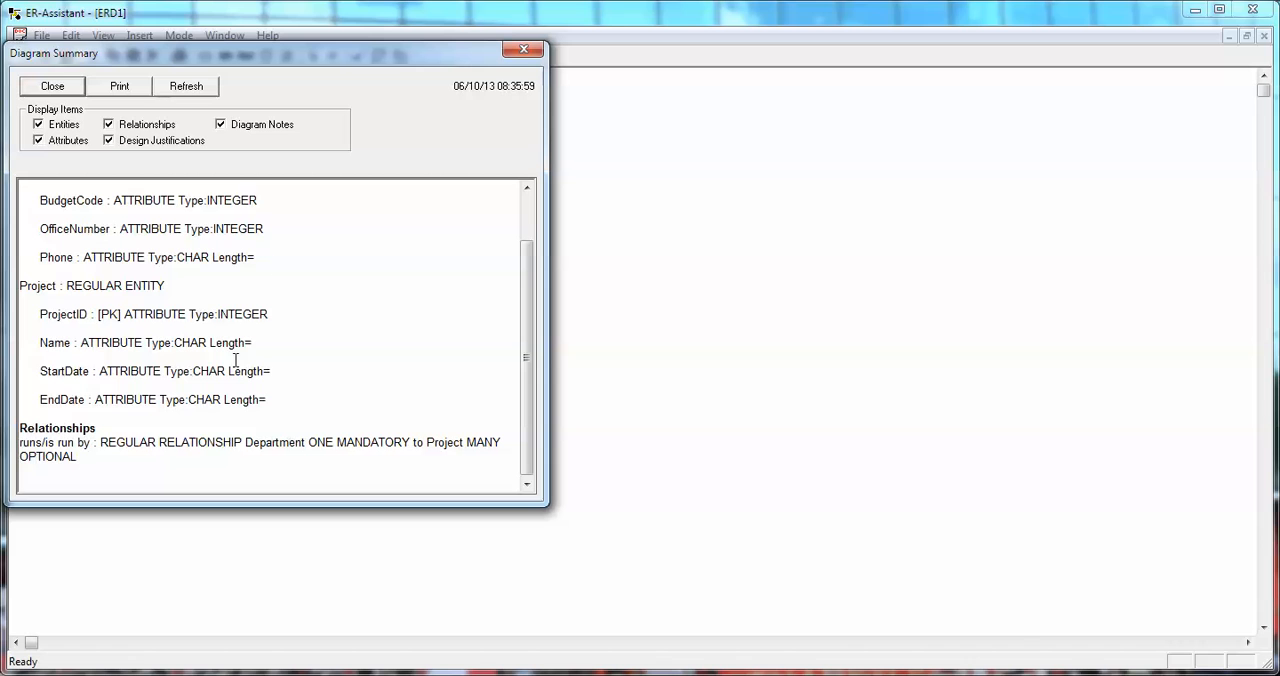
left_click(109, 141)
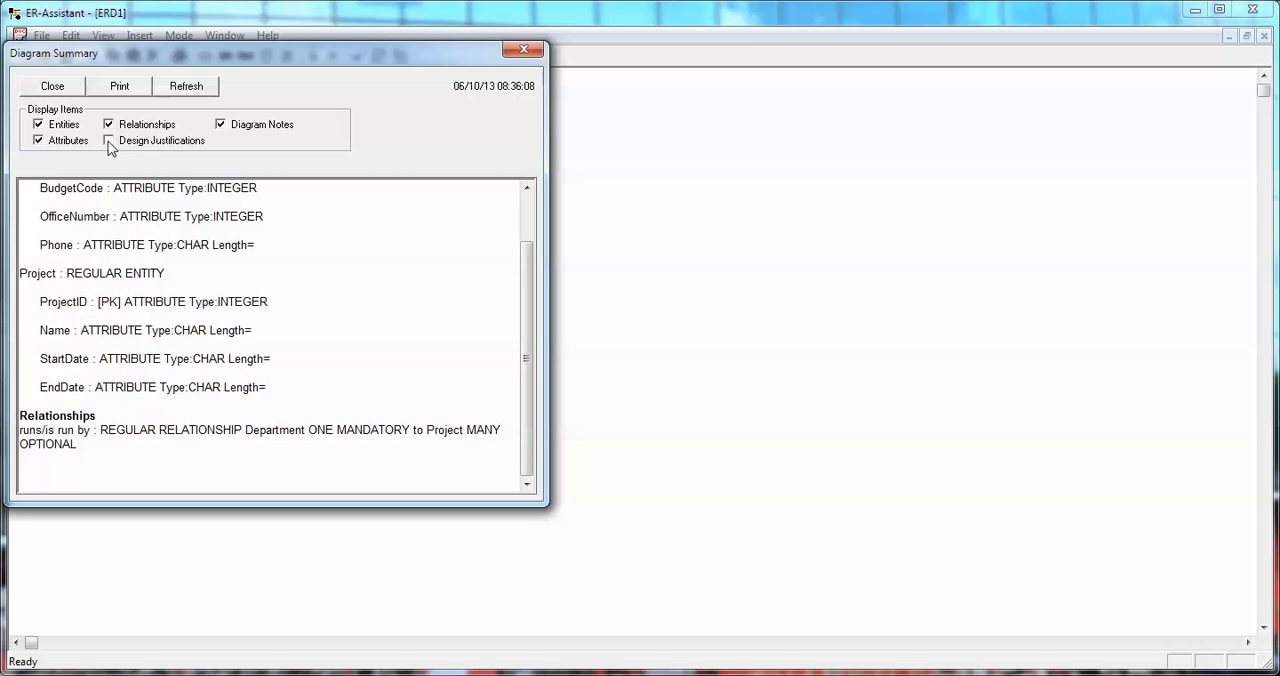
left_click(220, 125)
left_click(55, 86)
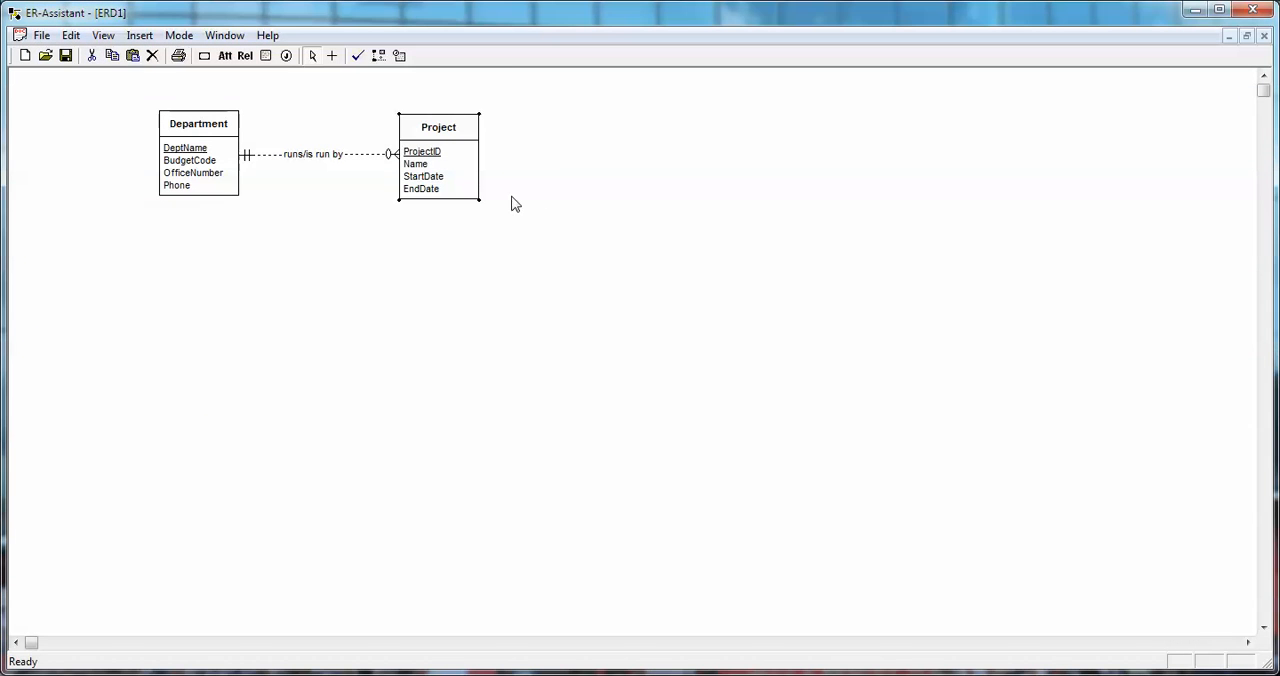